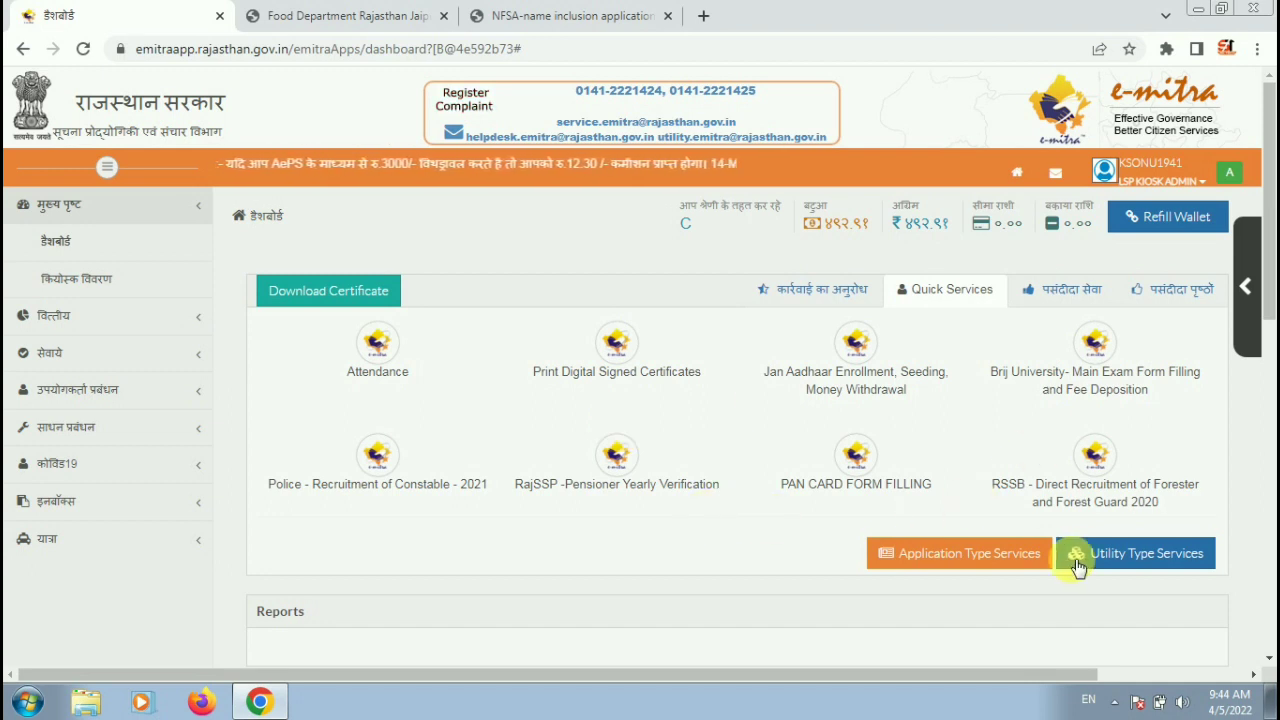
- Search 'nfsa' in Utility Type Services and select the NFSA urban area appeal application
{"action": "left_click", "coordinate": [963, 561]}
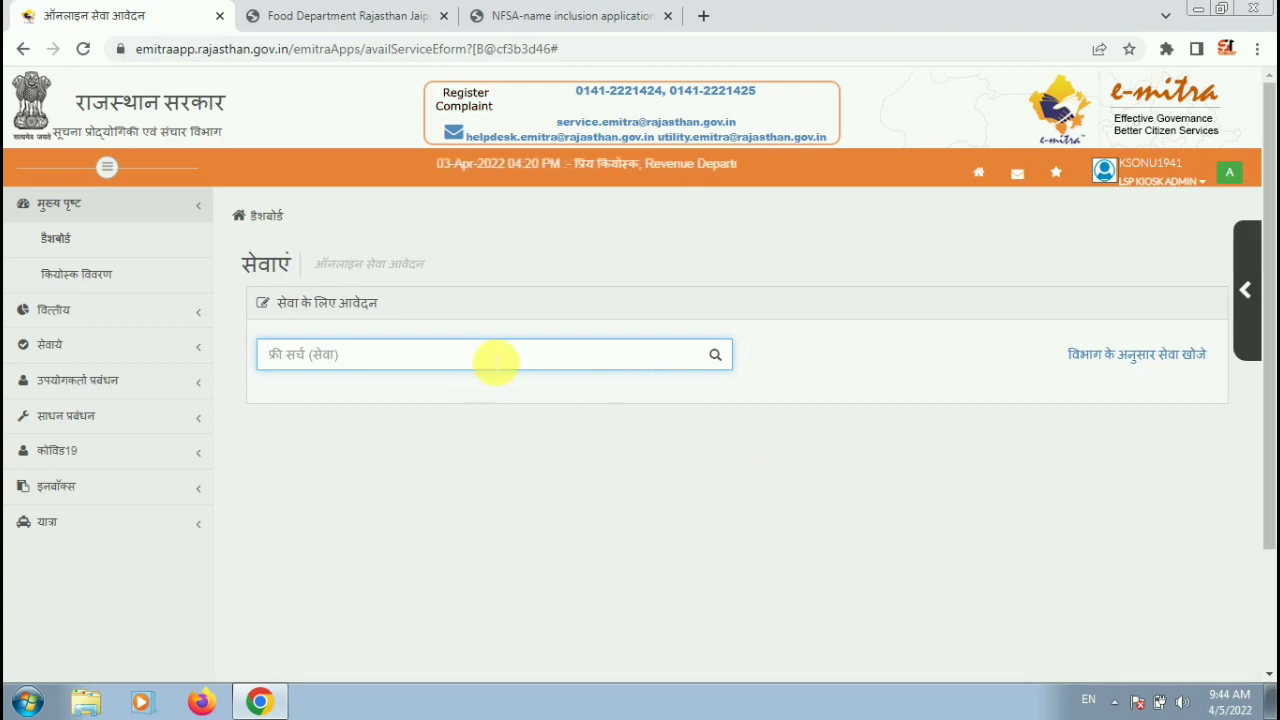
{"action": "type", "text": "nfsa"}
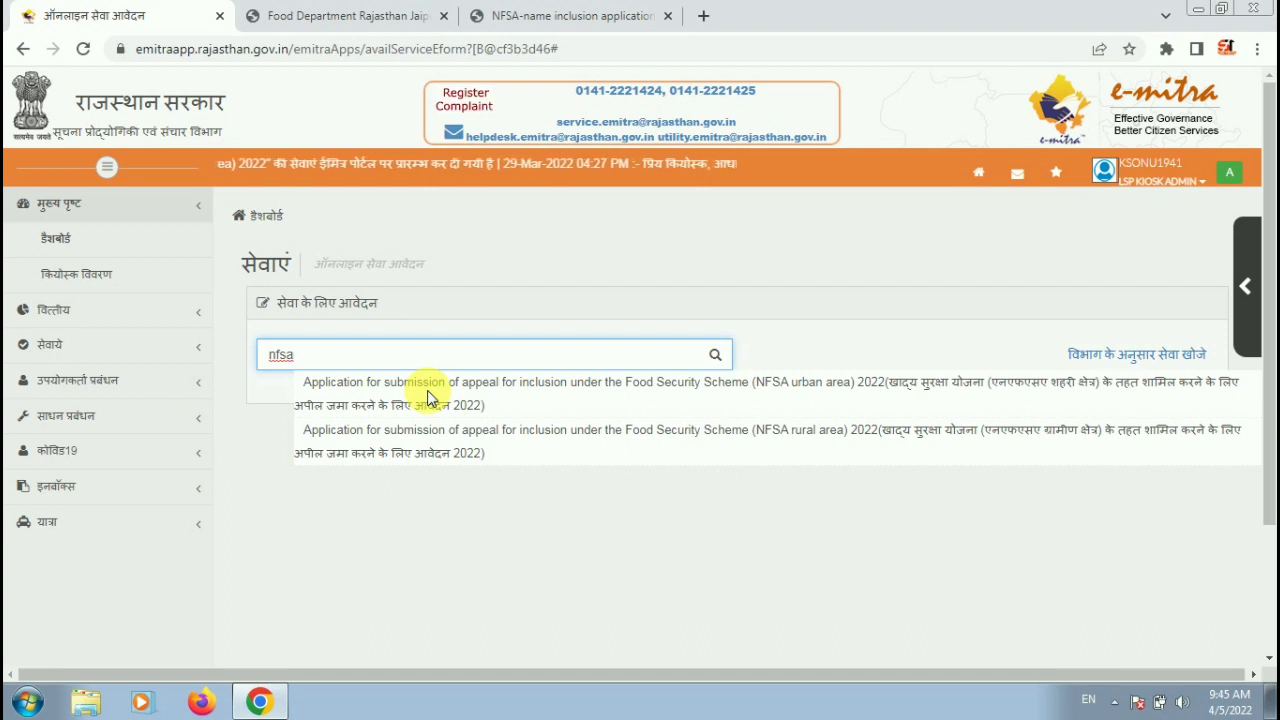
{"action": "left_click", "coordinate": [428, 397]}
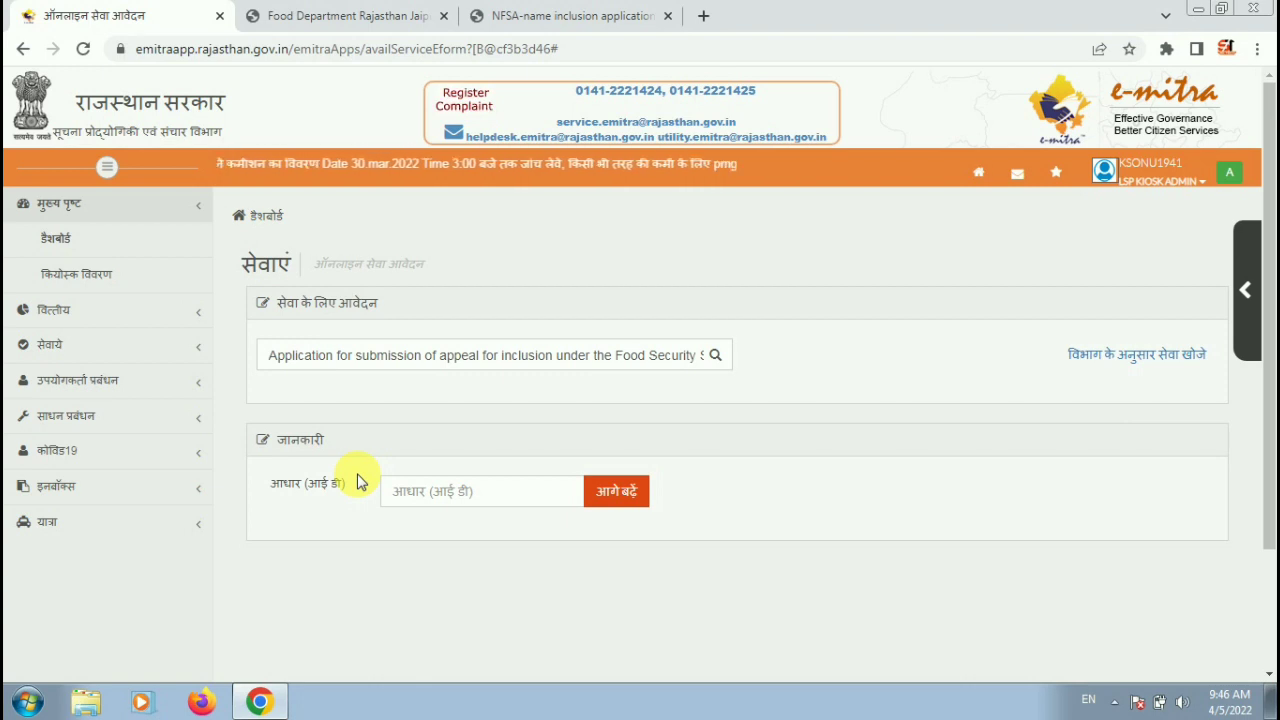
- Enter the applicant's Aadhaar number and accept the Aadhaar authentication consent
{"action": "left_click", "coordinate": [426, 491]}
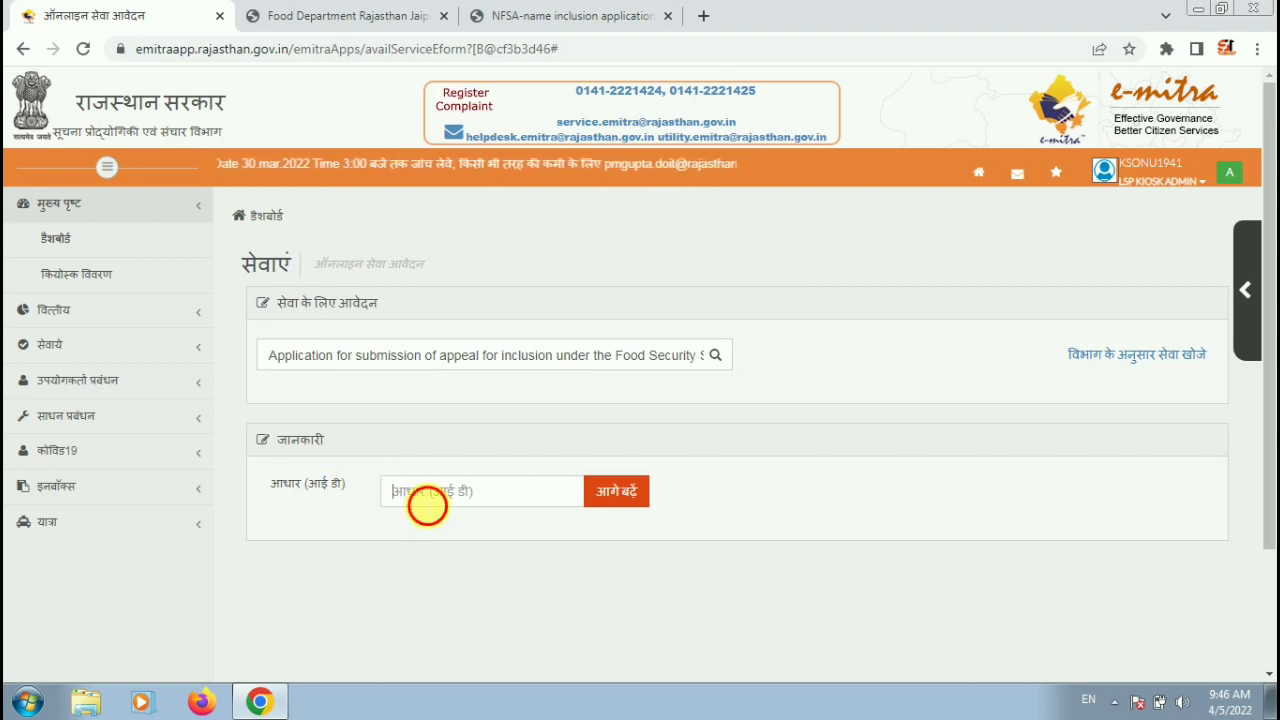
{"action": "left_click", "coordinate": [616, 490]}
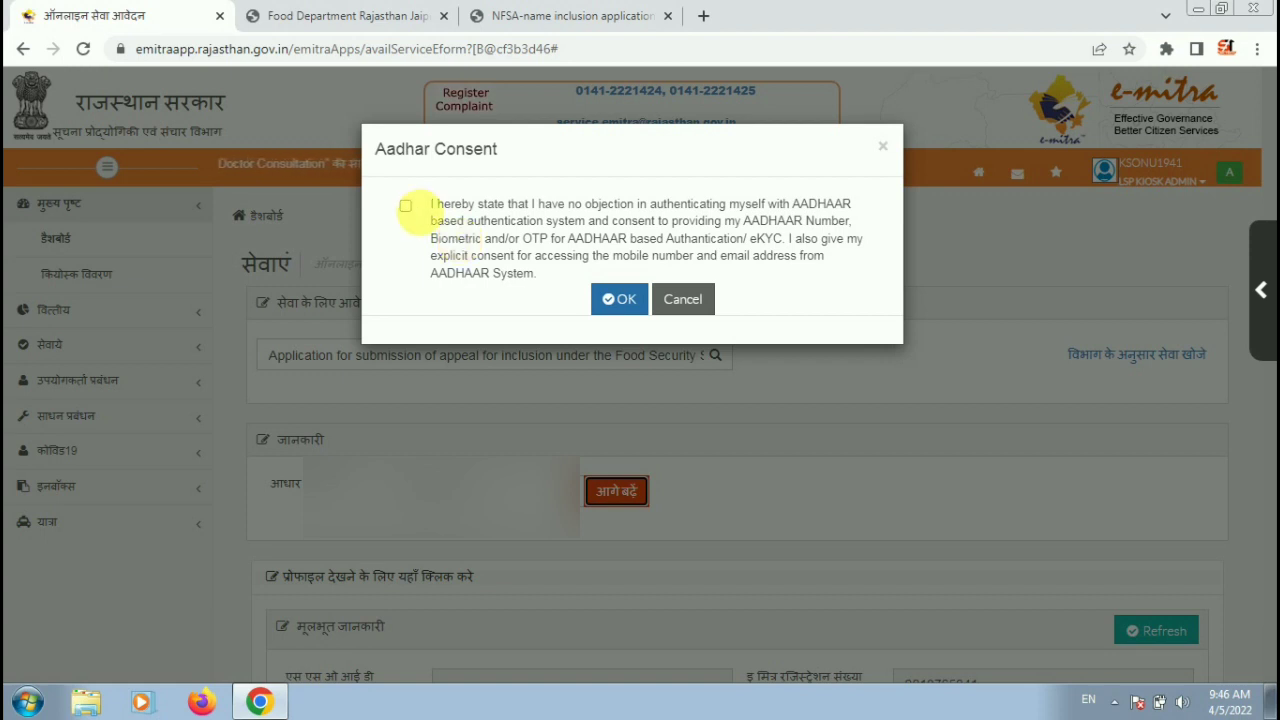
{"action": "left_click", "coordinate": [406, 207]}
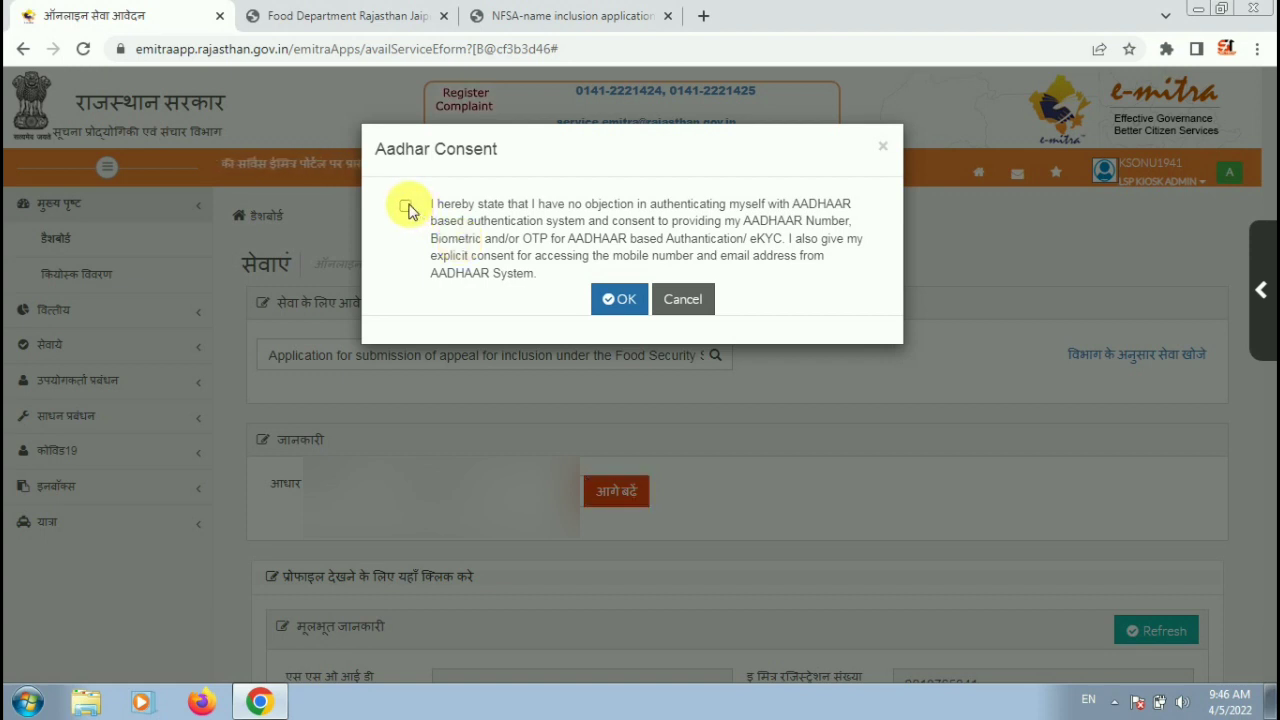
{"action": "left_click", "coordinate": [619, 300]}
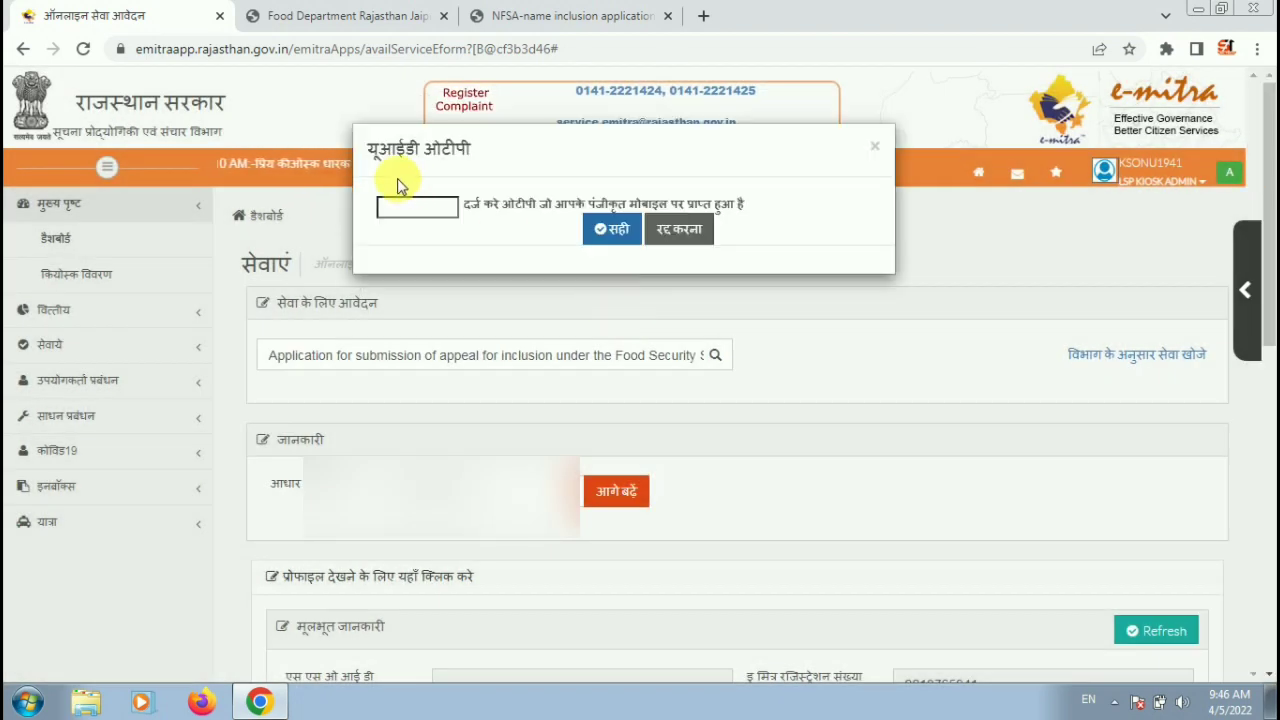
- Enter the one-time verification code and submit it with सही
{"action": "left_click", "coordinate": [407, 212]}
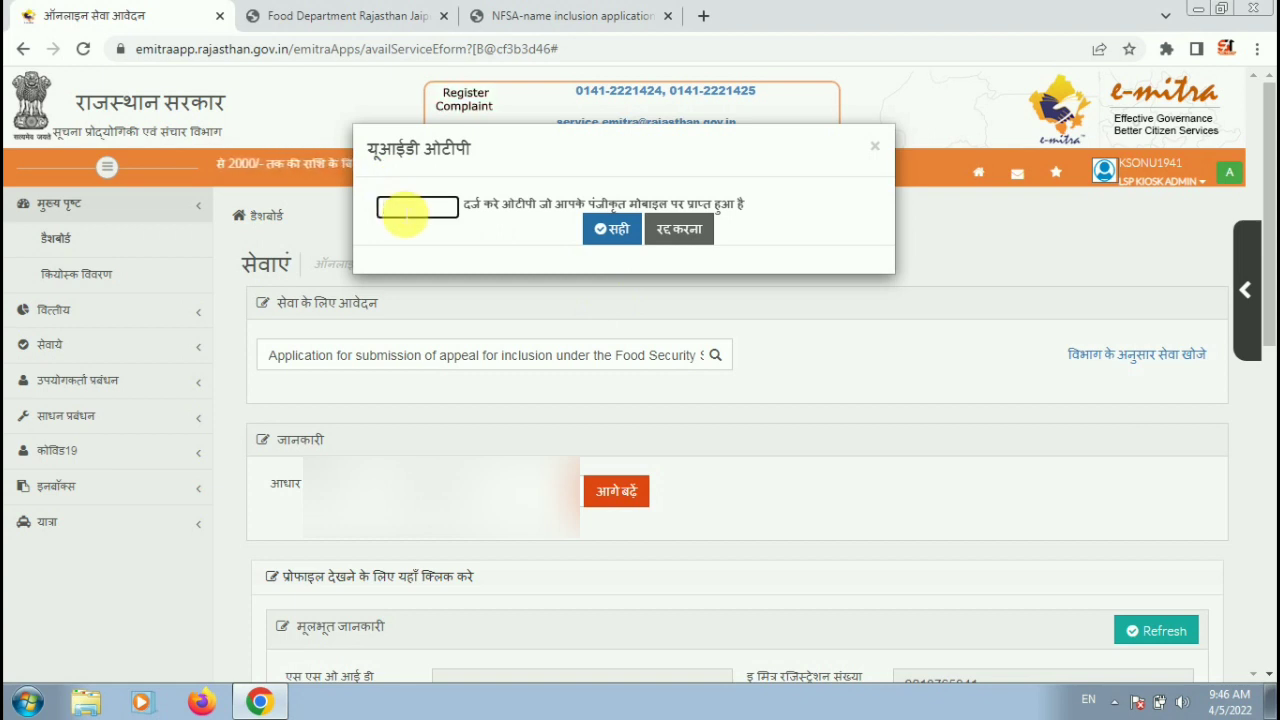
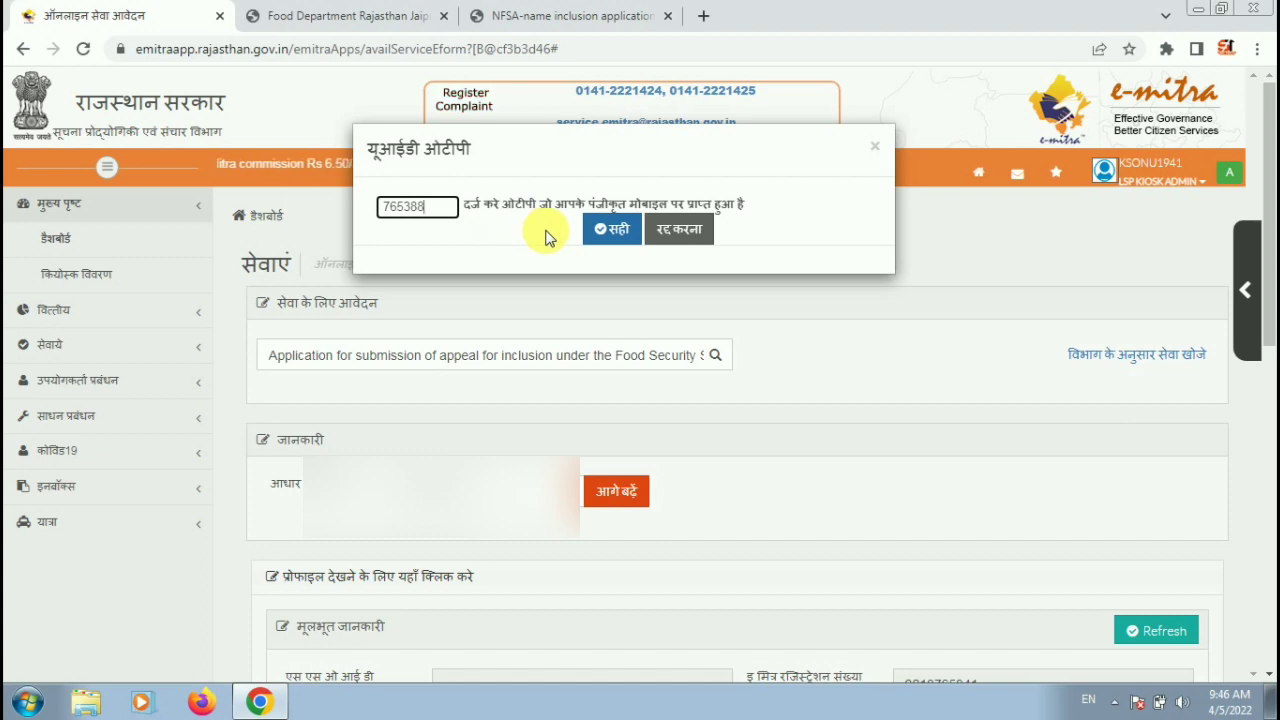
{"action": "left_click", "coordinate": [607, 229]}
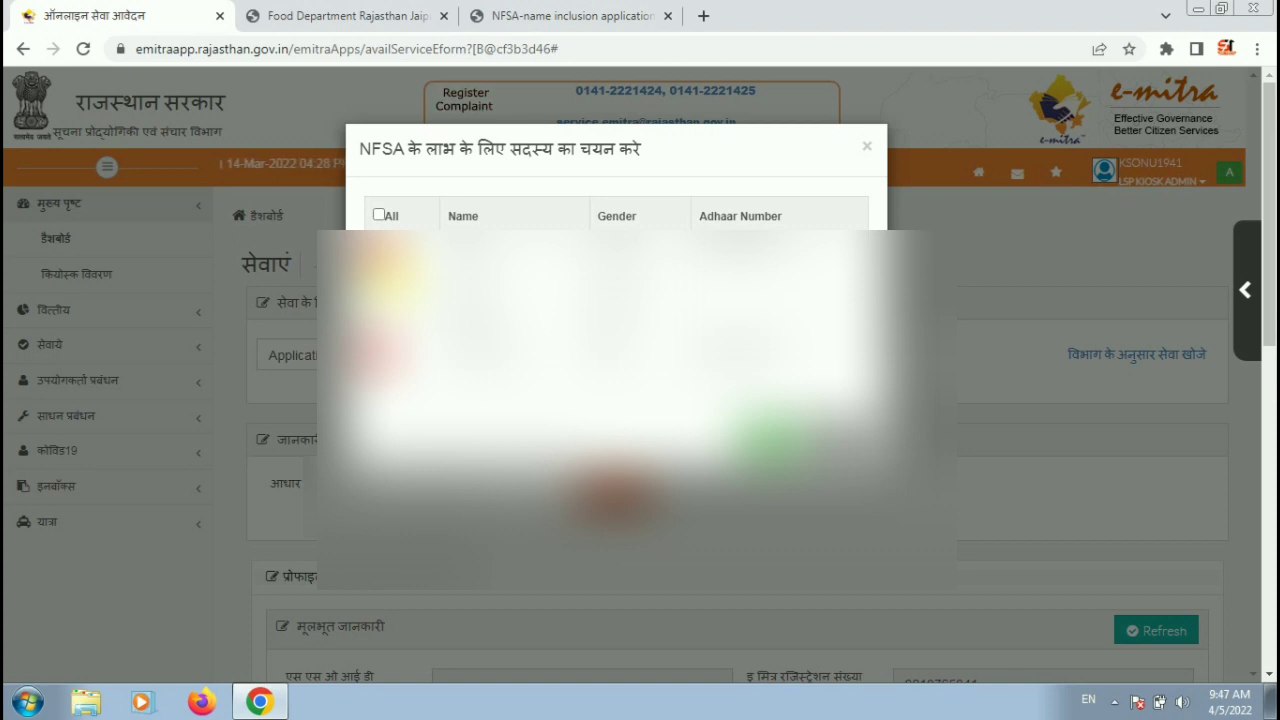
- Include all family members and fetch the address from the applicant's profile
{"action": "left_click", "coordinate": [379, 215]}
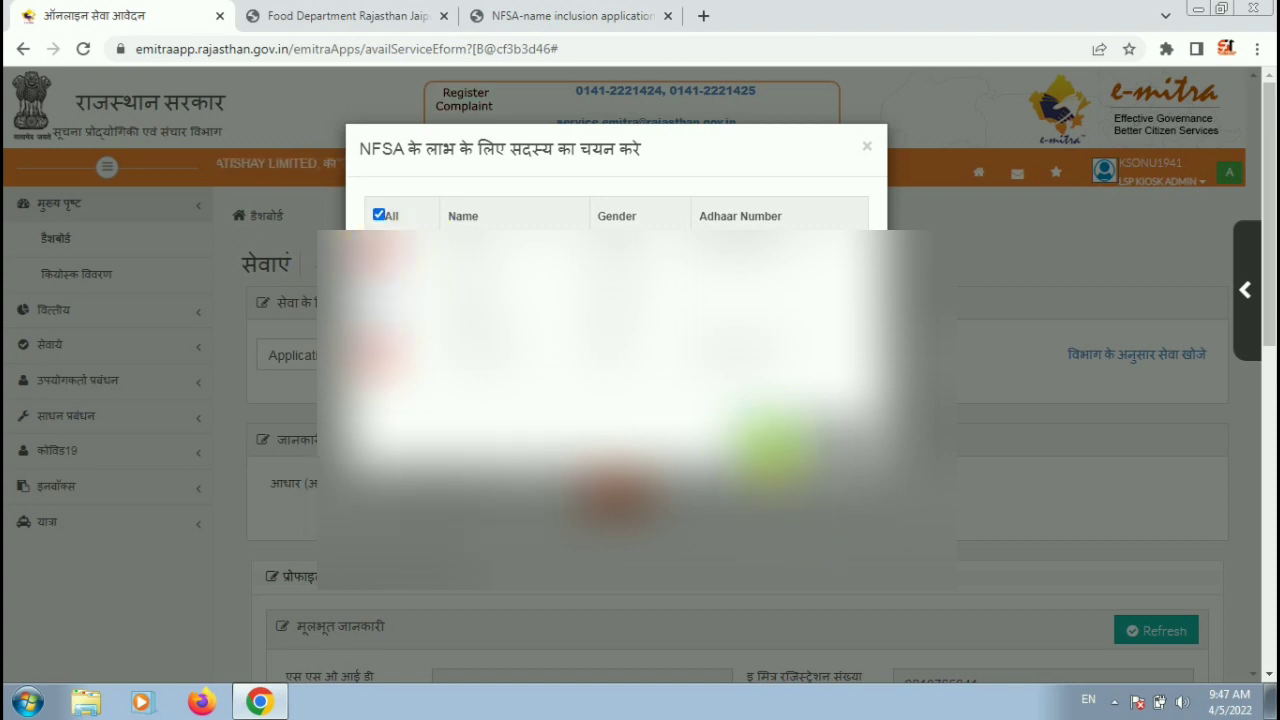
{"action": "left_click", "coordinate": [1000, 435]}
{"action": "scroll", "coordinate": [1000, 435], "scroll_direction": "down", "scroll_amount": 5}
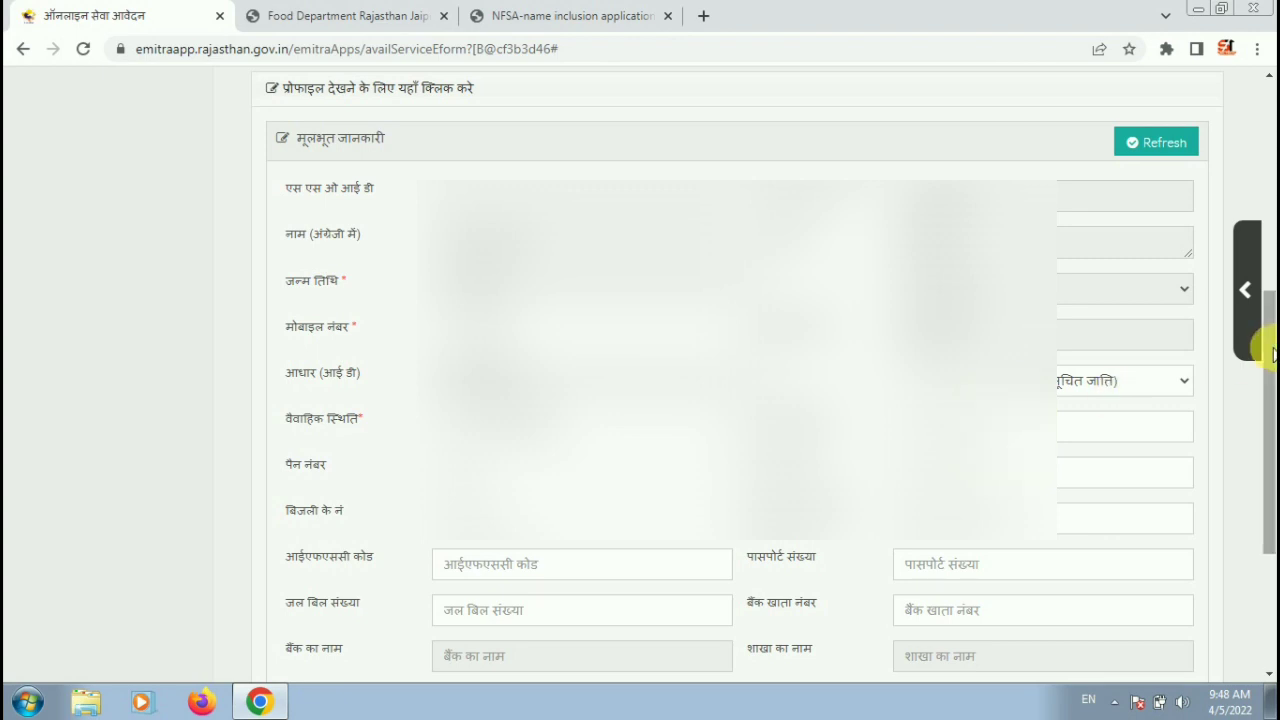
{"action": "scroll", "coordinate": [1274, 352], "scroll_direction": "down", "scroll_amount": 3}
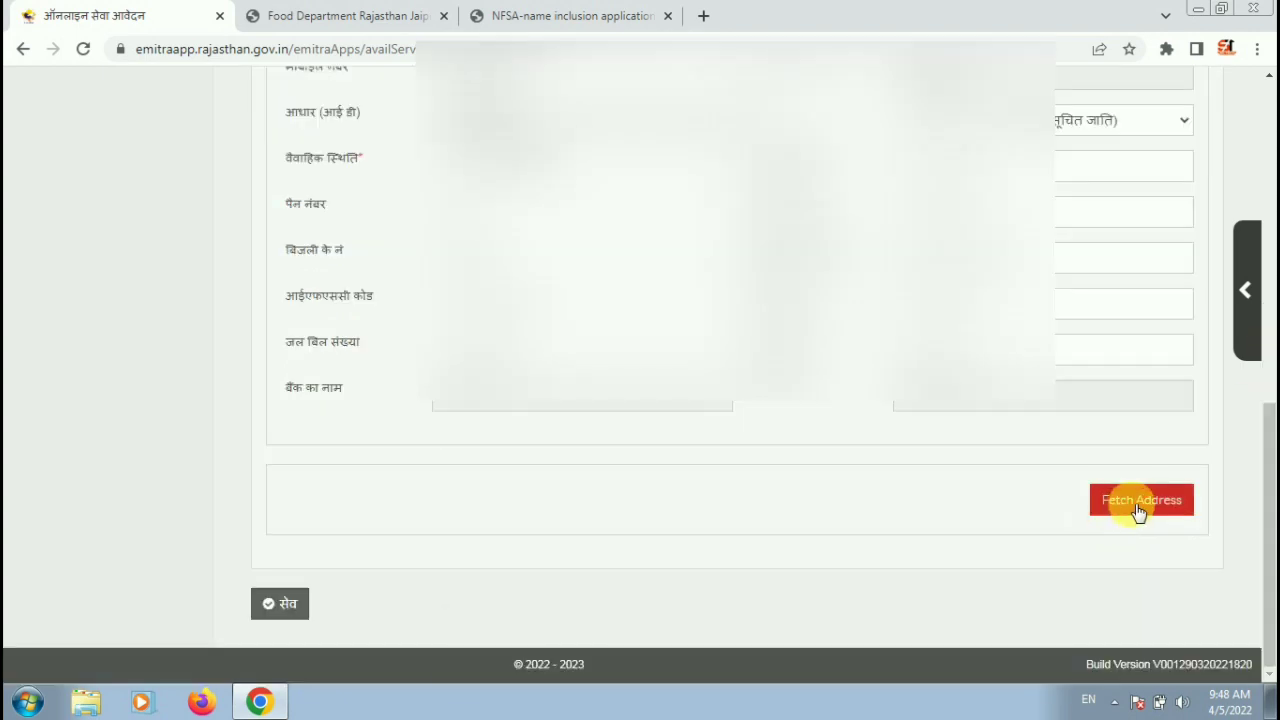
{"action": "left_click", "coordinate": [1134, 512]}
- Save the profile details, dismiss the confirmation and continue with अगला to the appeal form
{"action": "scroll", "coordinate": [1268, 535], "scroll_direction": "up", "scroll_amount": 5}
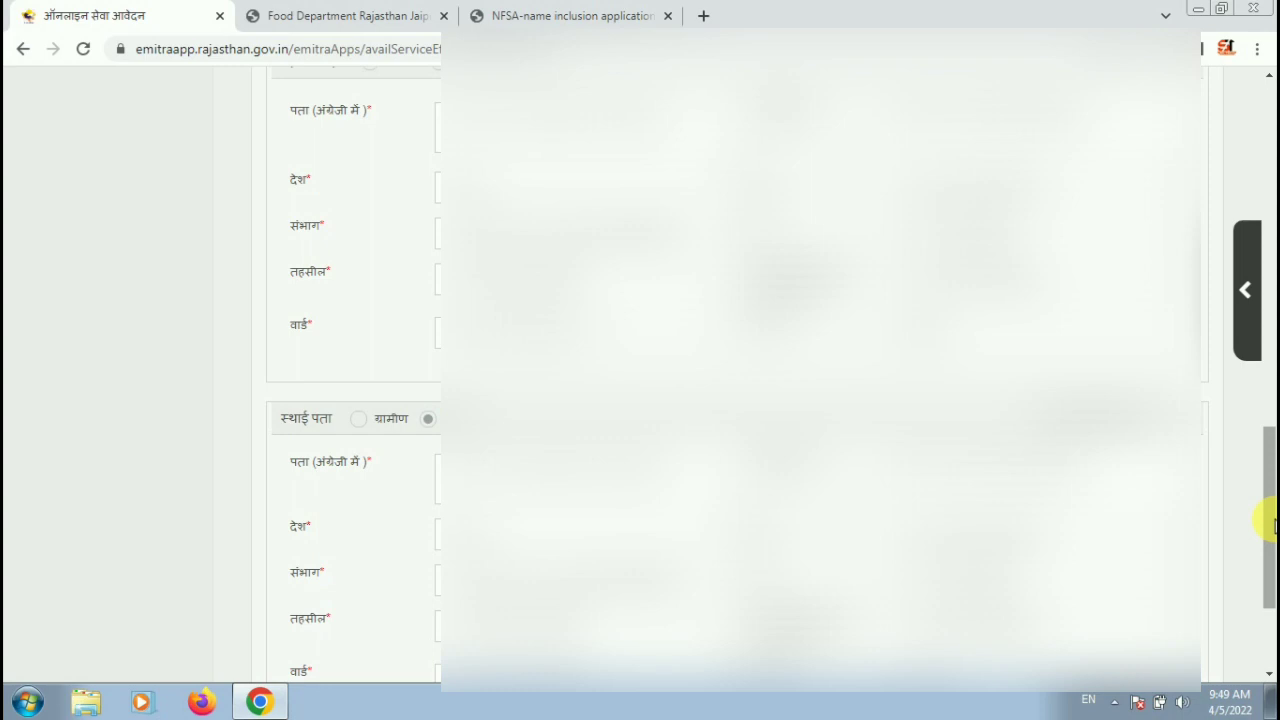
{"action": "left_click_drag", "start_coordinate": [1266, 520], "coordinate": [1266, 571]}
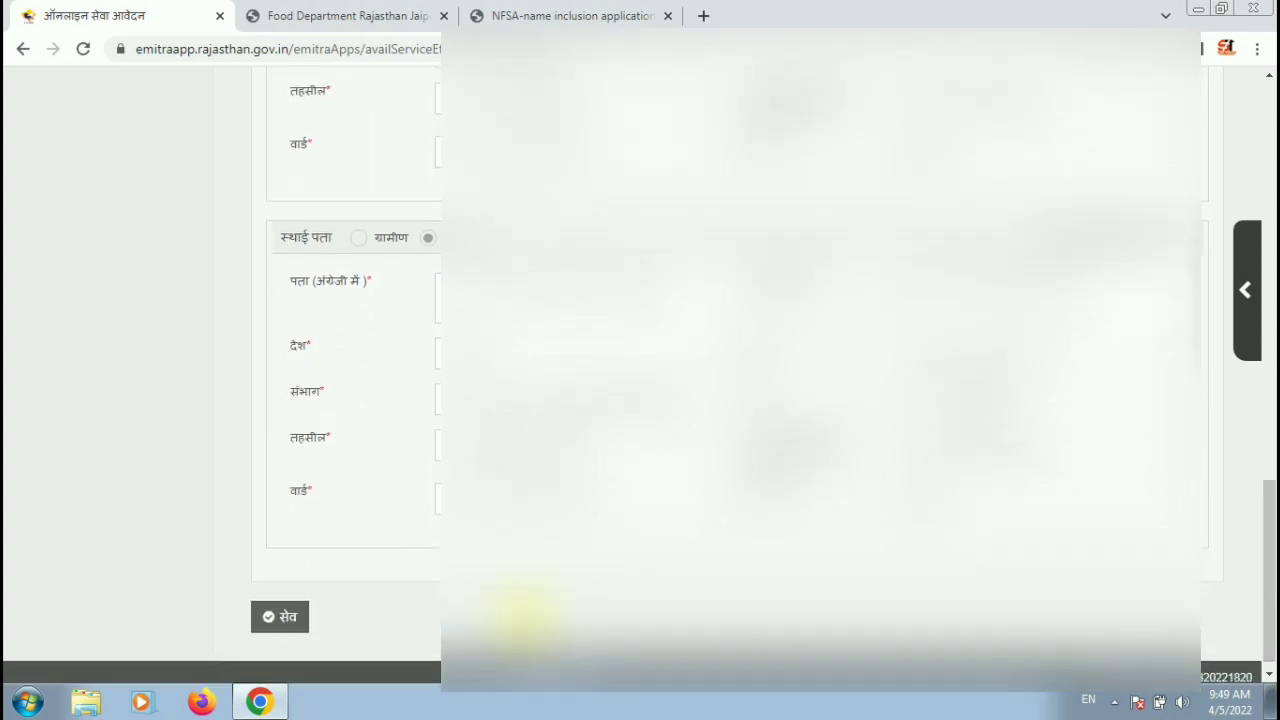
{"action": "left_click", "coordinate": [300, 620]}
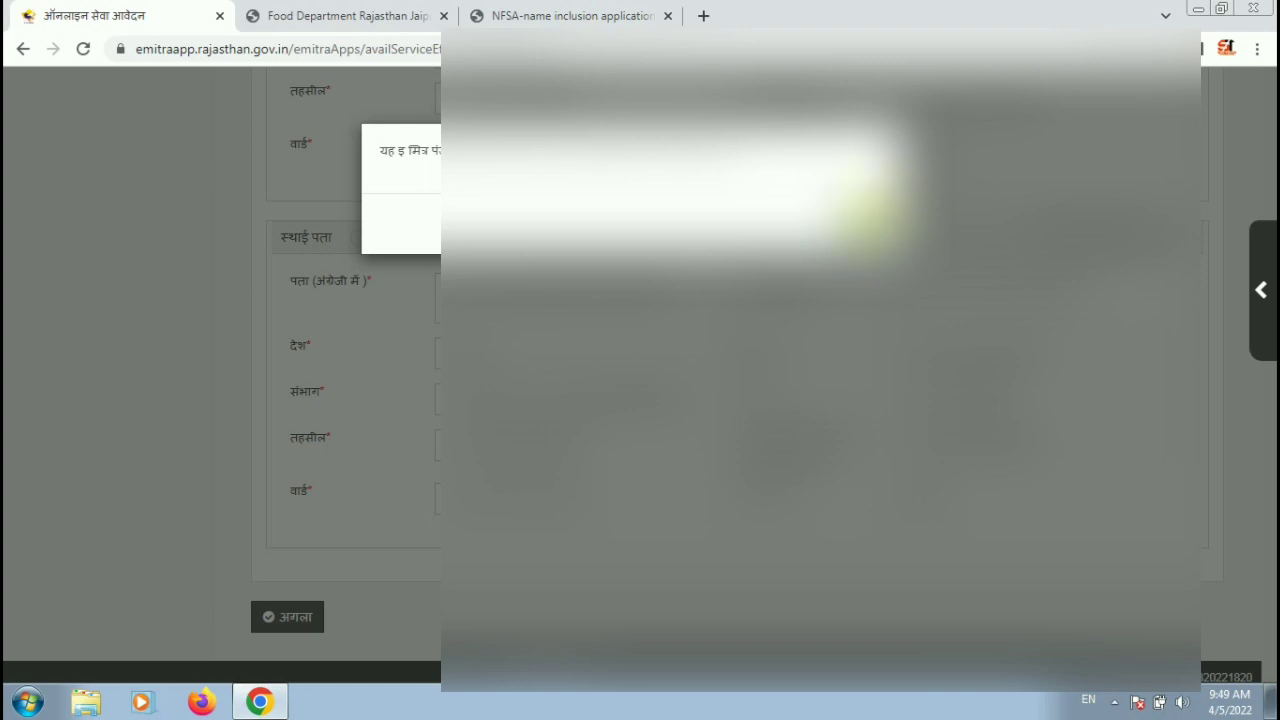
{"action": "left_click", "coordinate": [864, 218]}
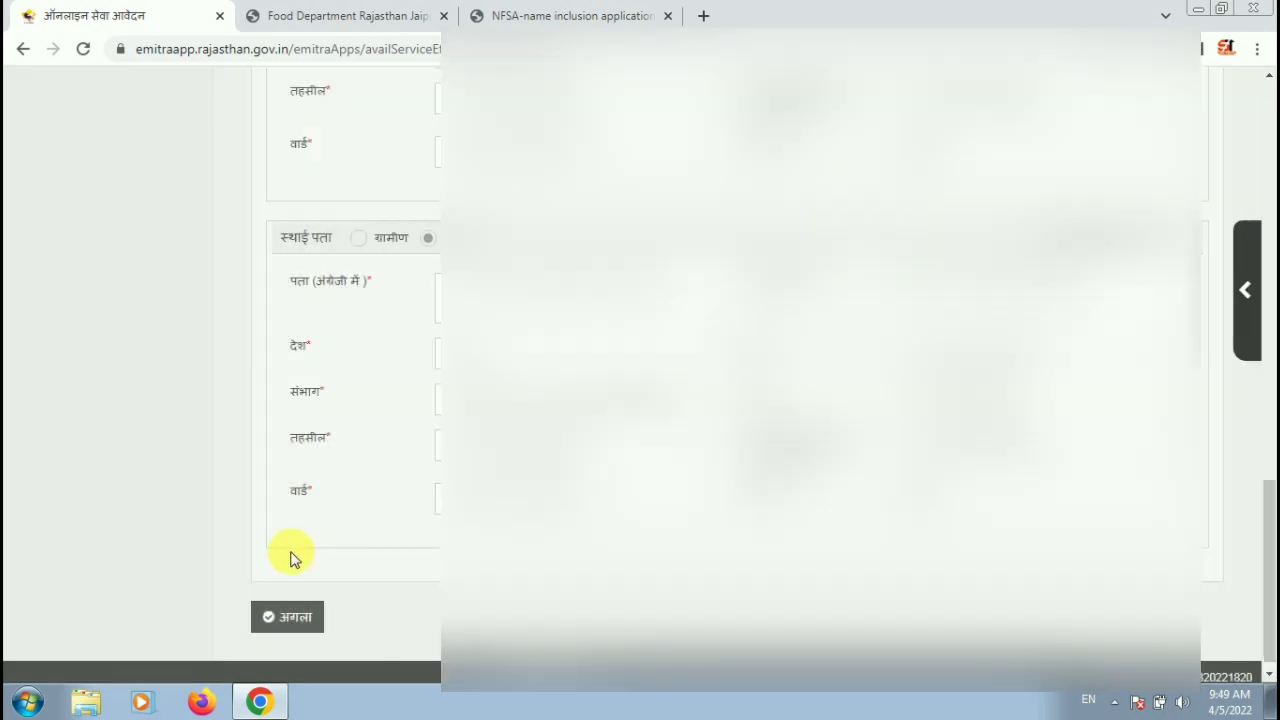
{"action": "left_click", "coordinate": [300, 618]}
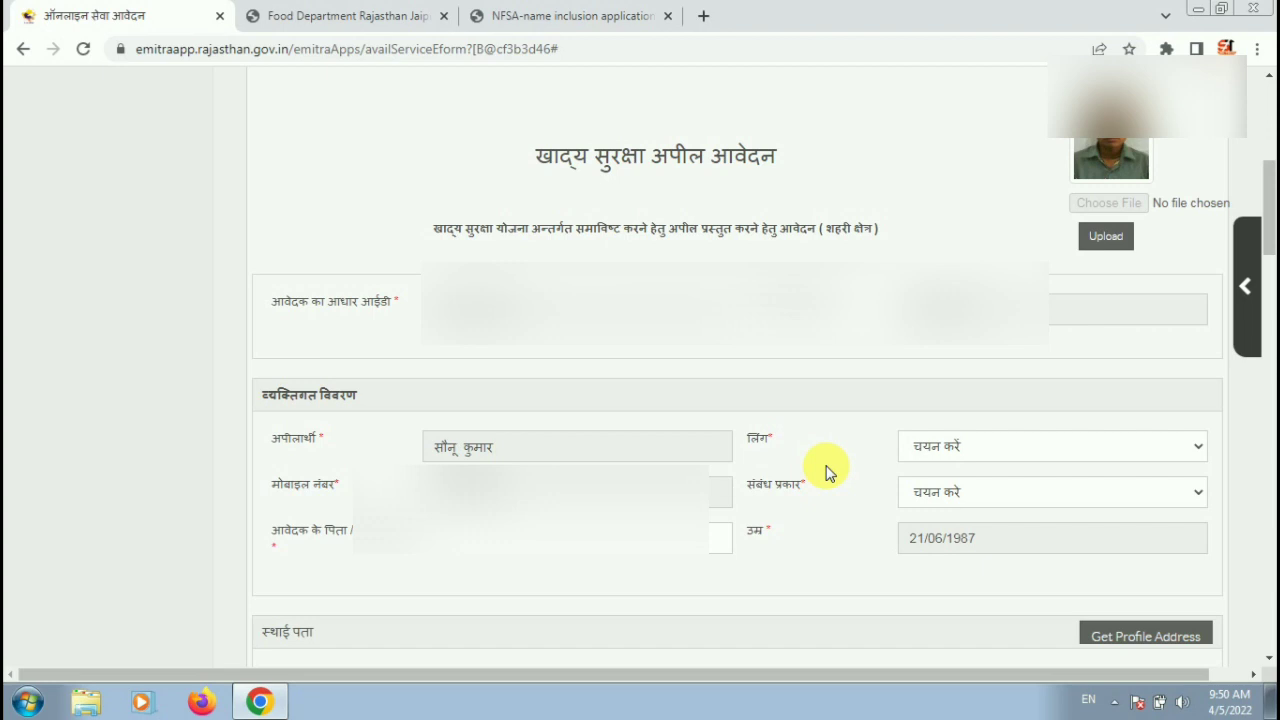
- Set the gender to पुरुष and the relationship type (संबंध प्रकार) to पिता
{"action": "left_click_drag", "start_coordinate": [754, 434], "coordinate": [786, 434]}
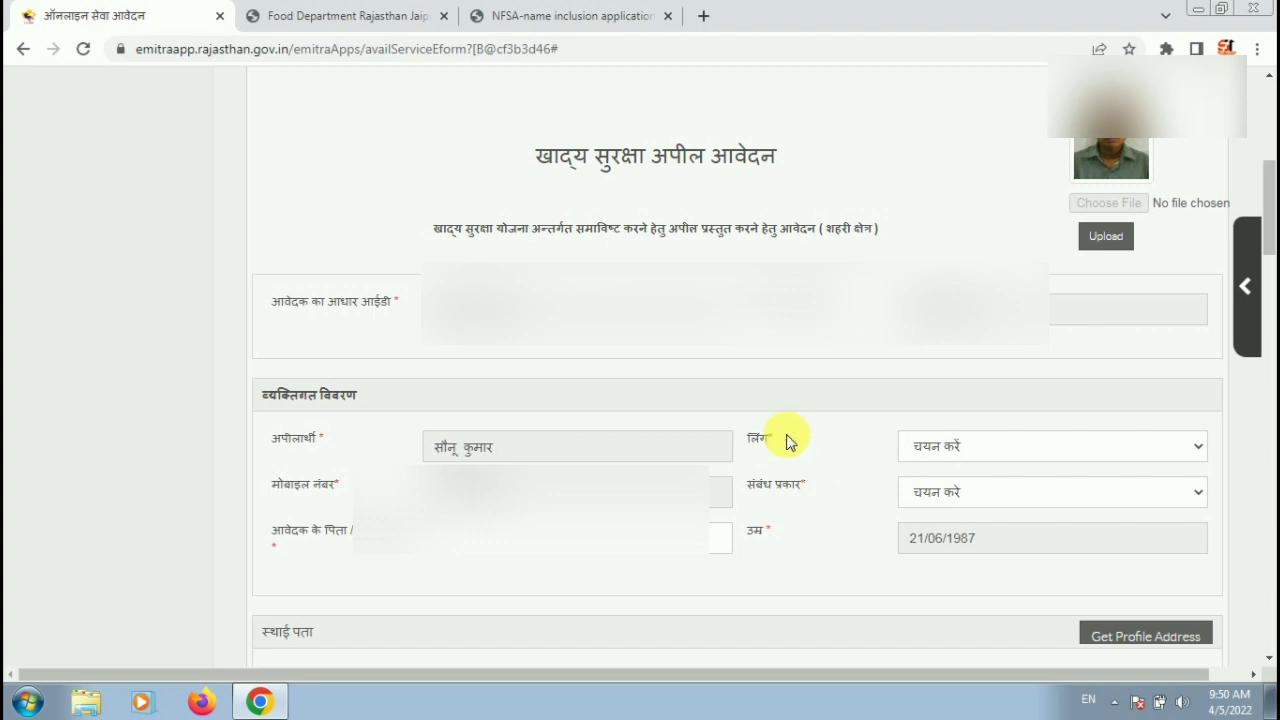
{"action": "left_click", "coordinate": [947, 444]}
{"action": "left_click", "coordinate": [942, 497]}
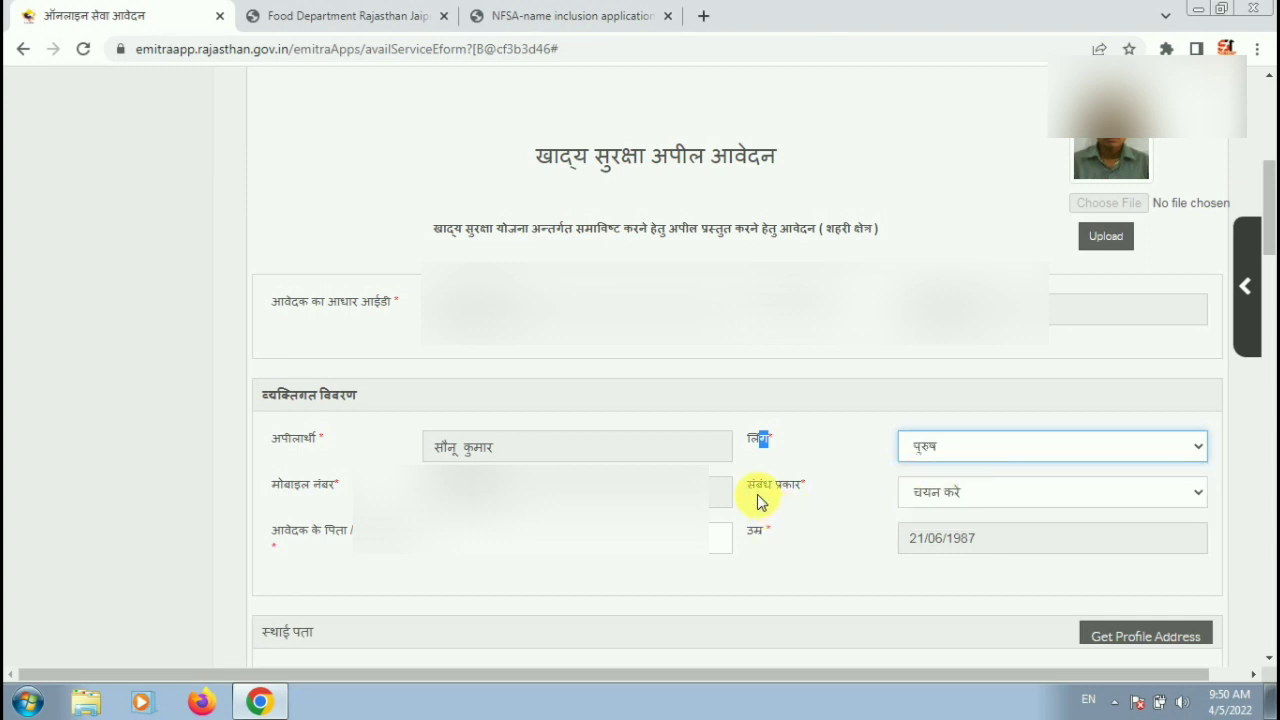
{"action": "left_click_drag", "start_coordinate": [757, 486], "coordinate": [806, 491]}
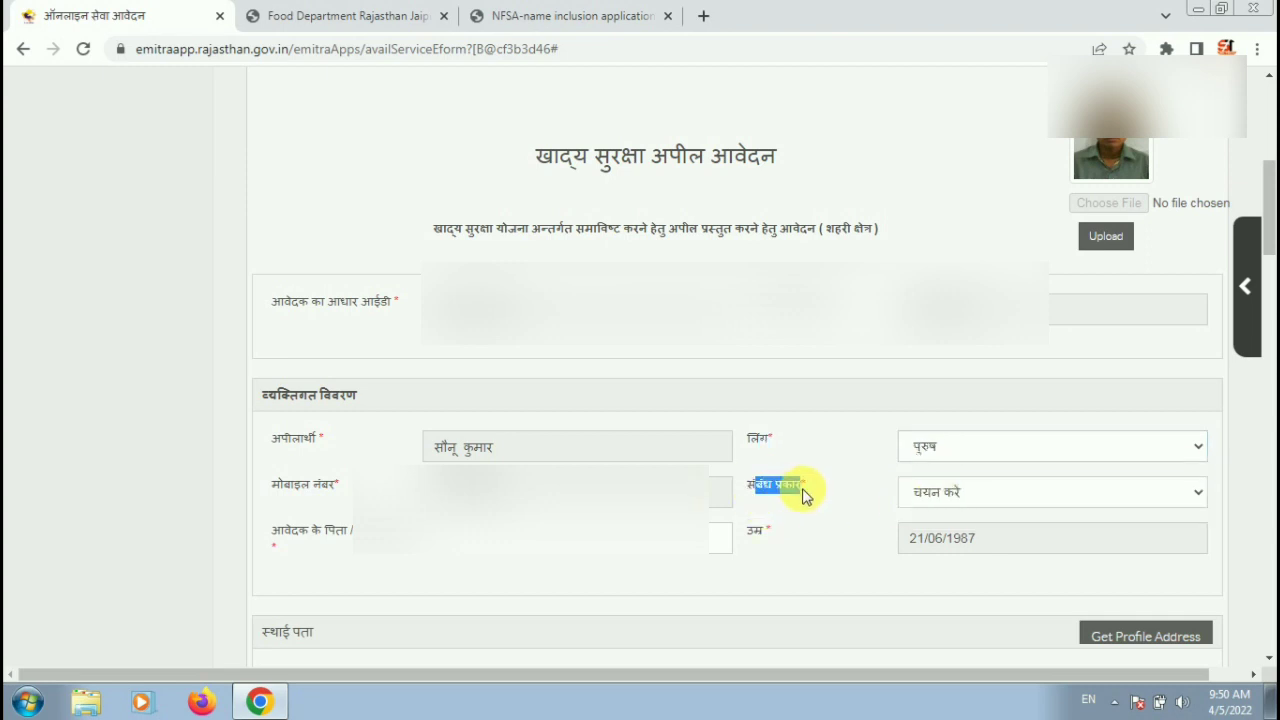
{"action": "left_click", "coordinate": [948, 498]}
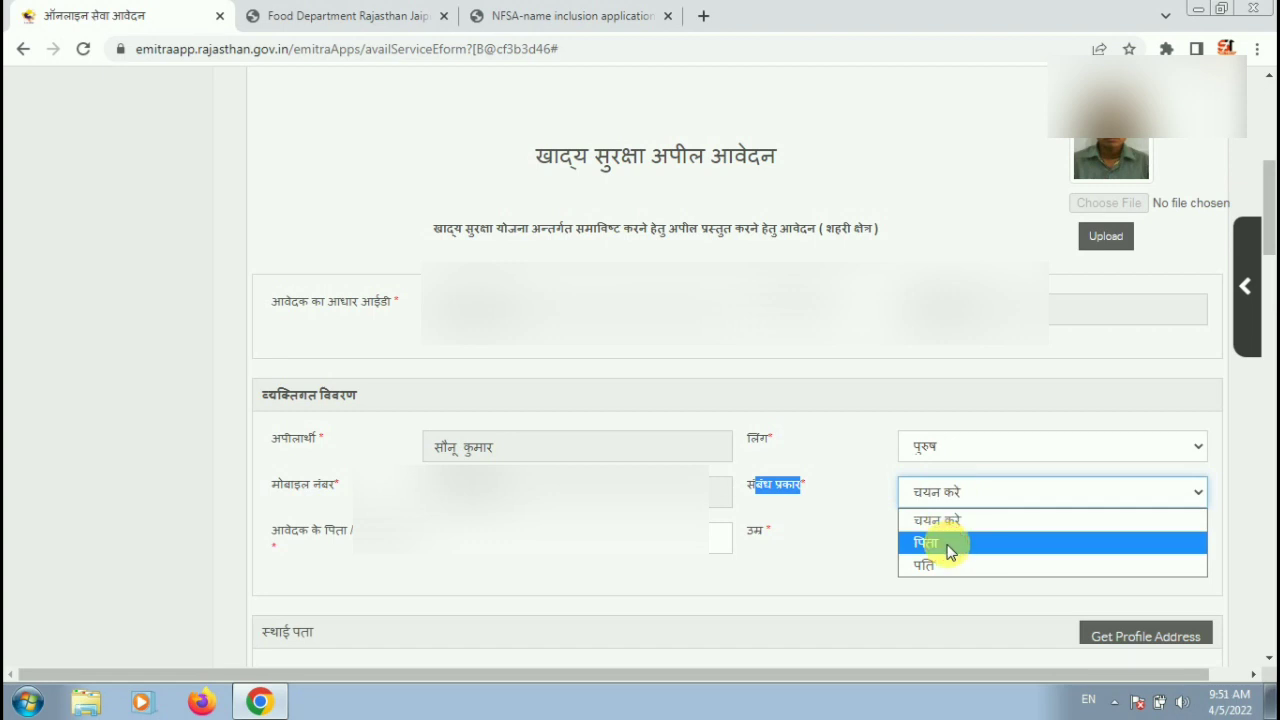
{"action": "left_click", "coordinate": [948, 545]}
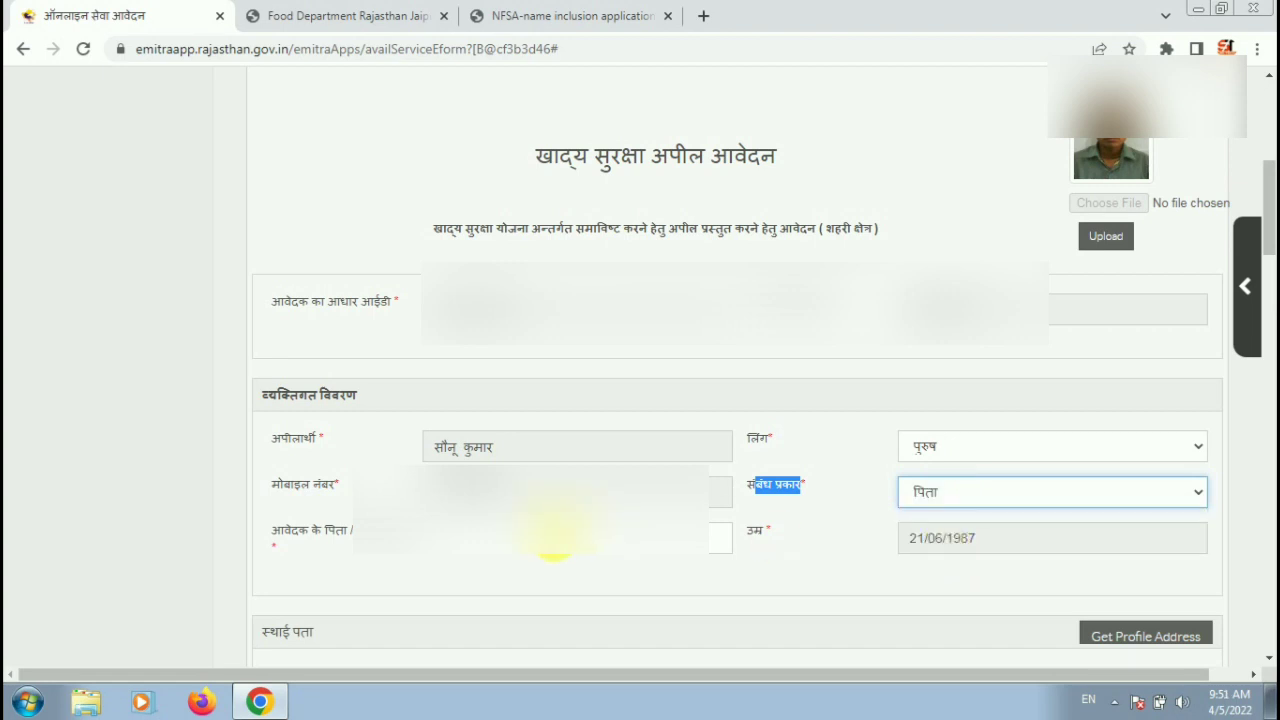
- Select the father's name text and bring the inclusion priority category list into view
{"action": "left_click", "coordinate": [555, 540]}
{"action": "left_click", "coordinate": [290, 531]}
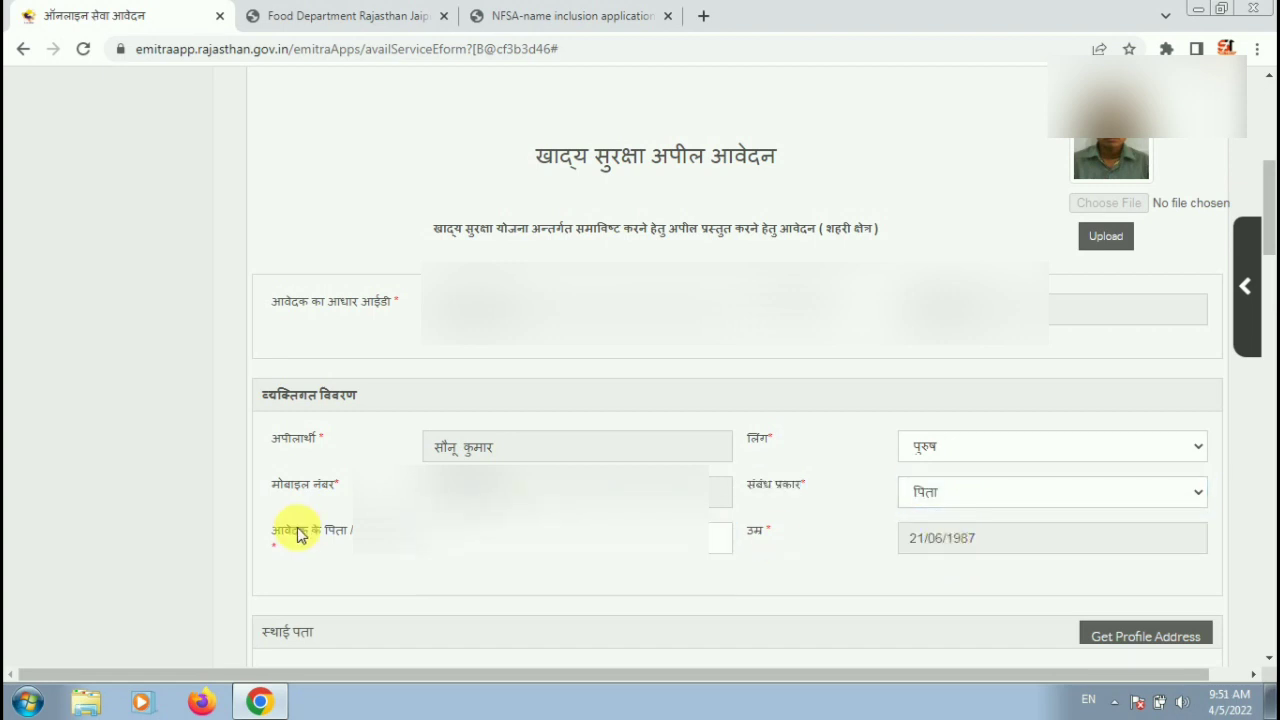
{"action": "left_click_drag", "start_coordinate": [273, 531], "coordinate": [362, 531]}
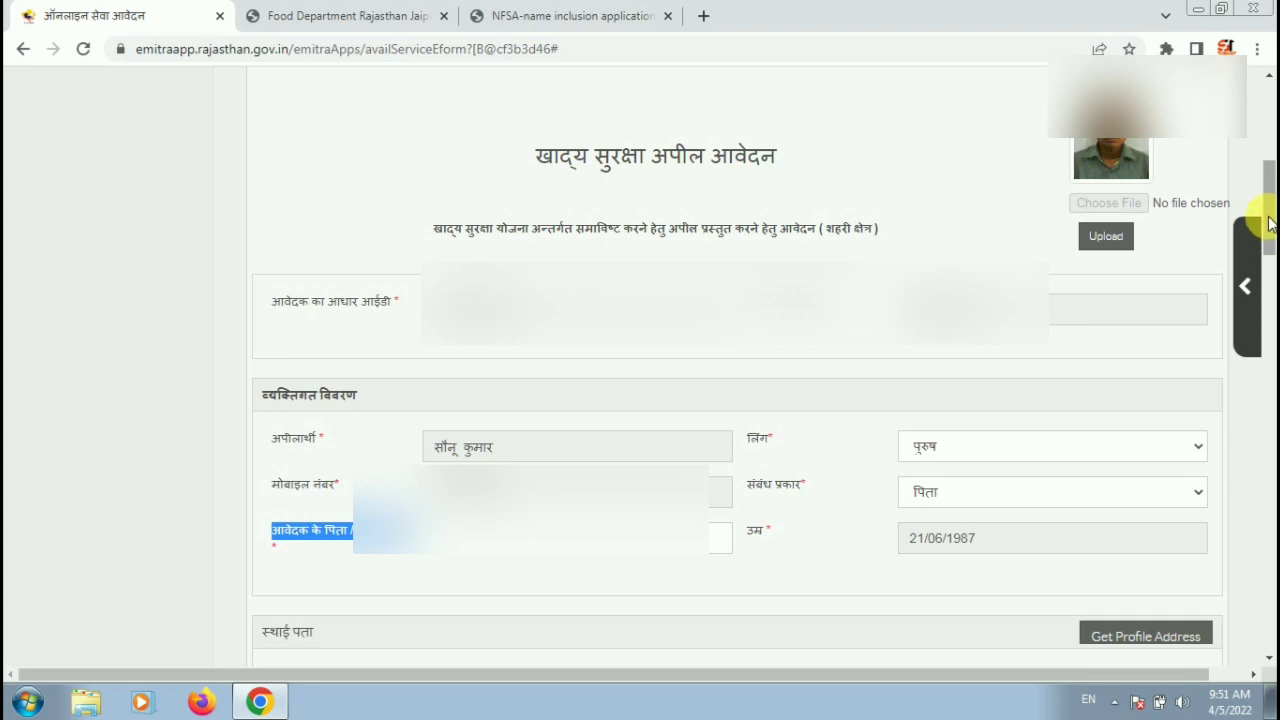
{"action": "left_click_drag", "start_coordinate": [1268, 220], "coordinate": [1270, 425]}
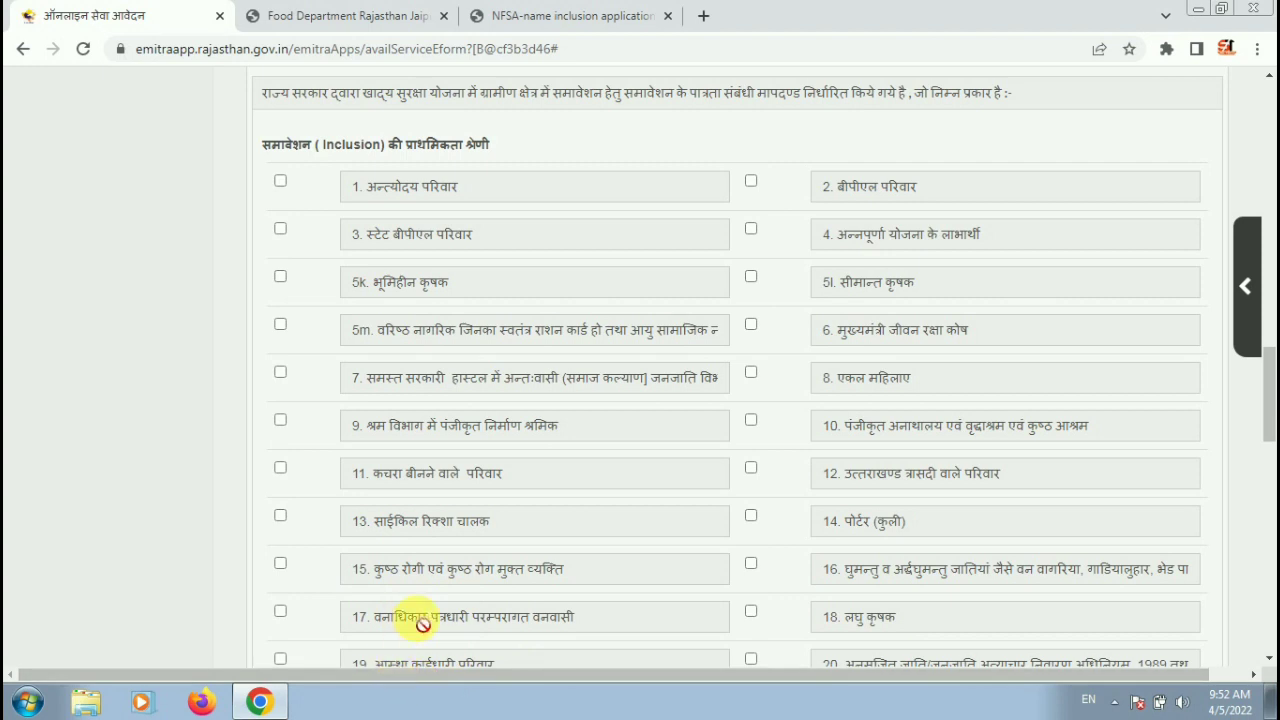
- Tick priority category 13 साईकिल रिक्शा चालक and accept the 15-day document submission note
{"action": "left_click", "coordinate": [283, 517]}
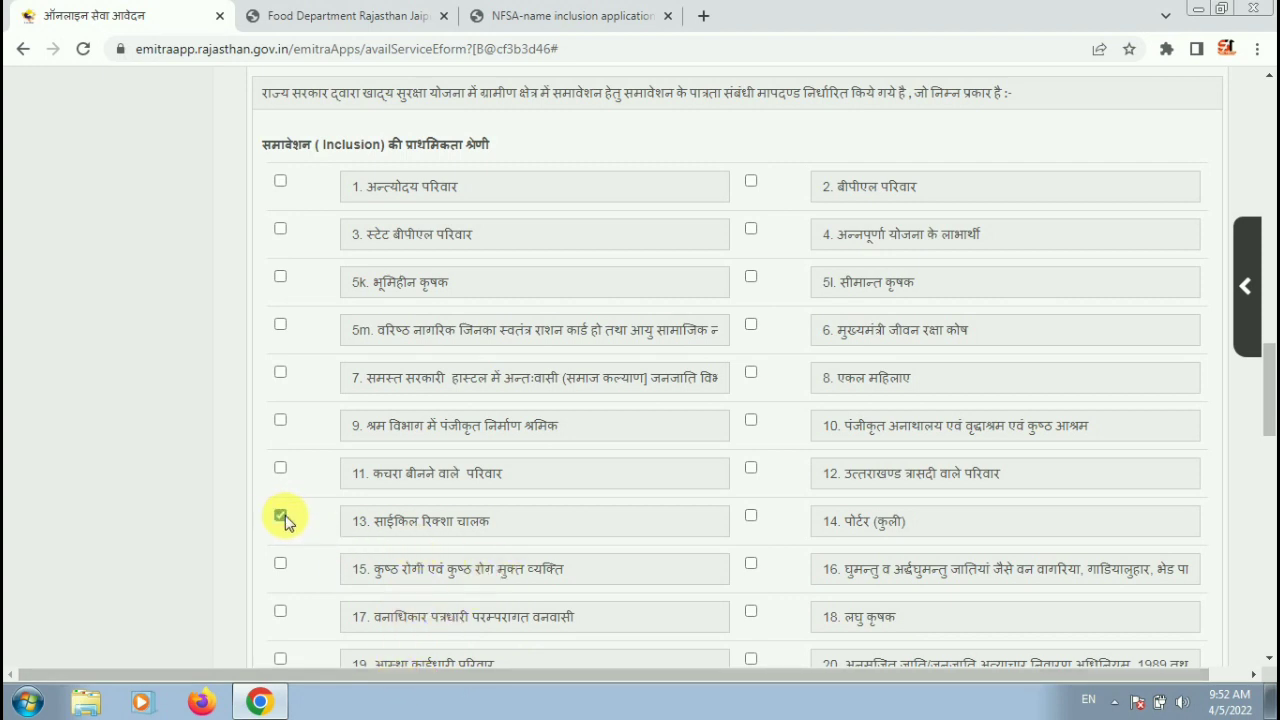
{"action": "left_click_drag", "start_coordinate": [1266, 366], "coordinate": [1268, 525]}
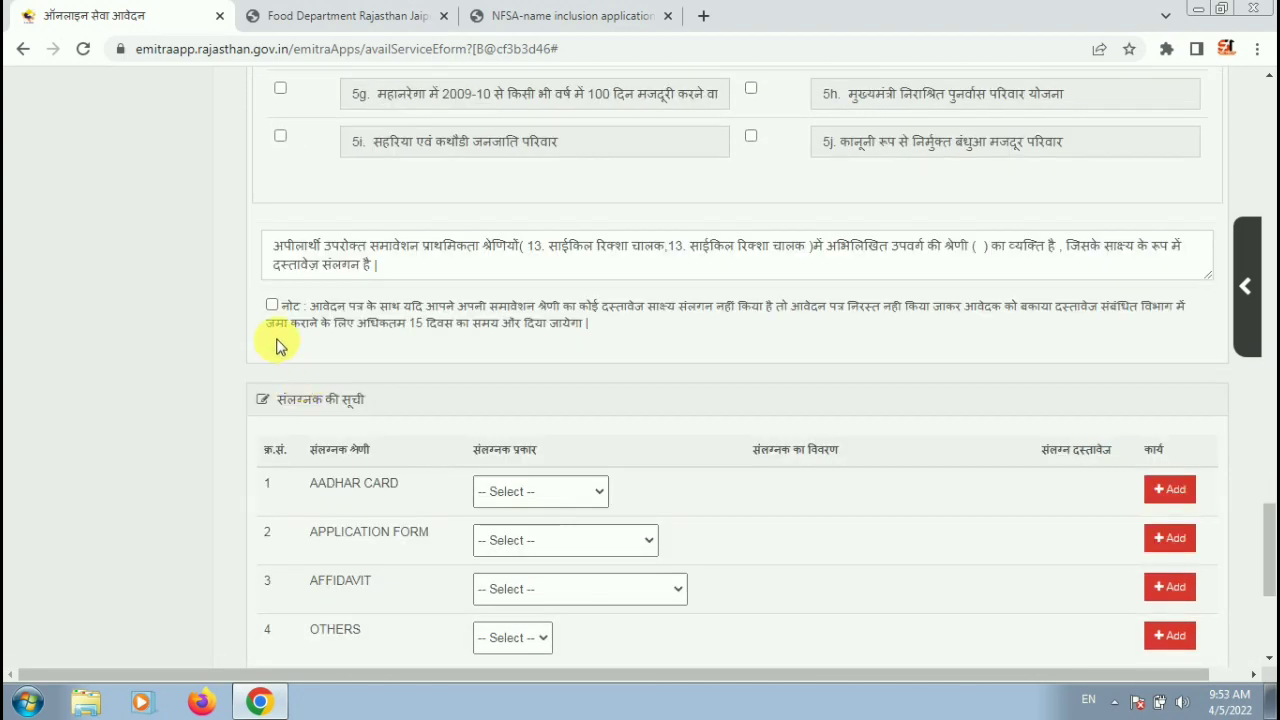
{"action": "left_click", "coordinate": [272, 307]}
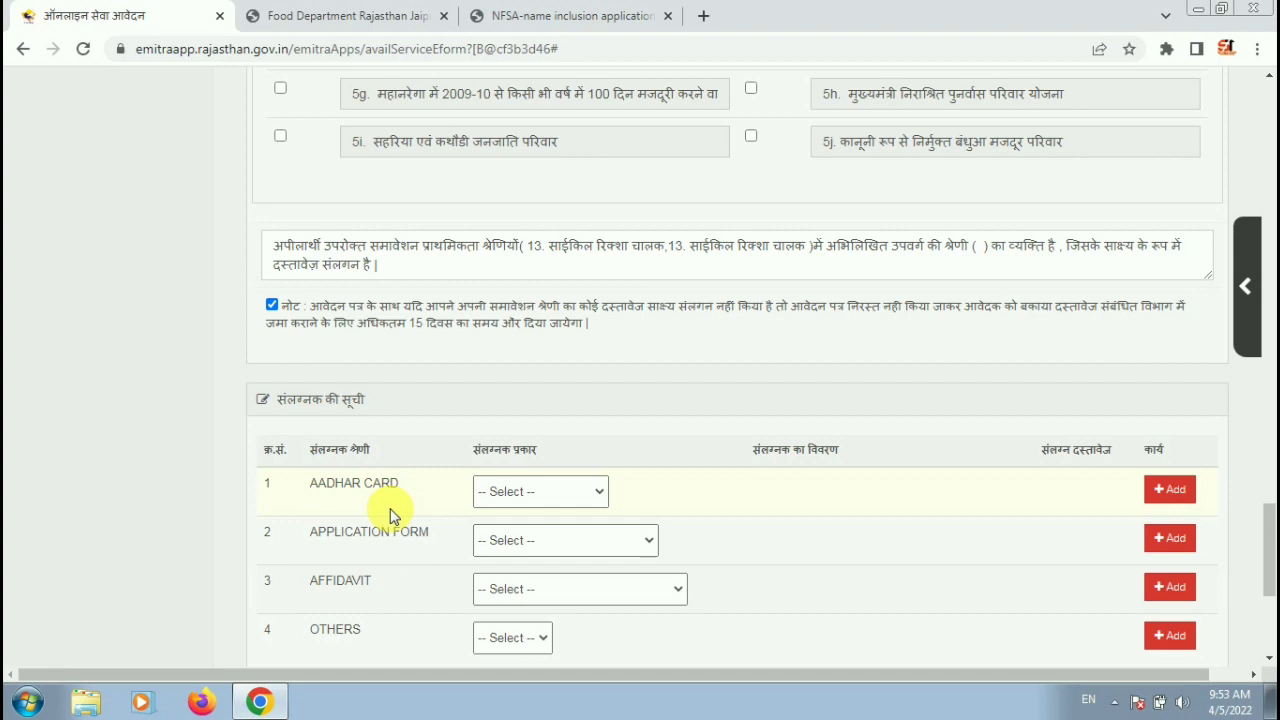
{"action": "left_click", "coordinate": [526, 491]}
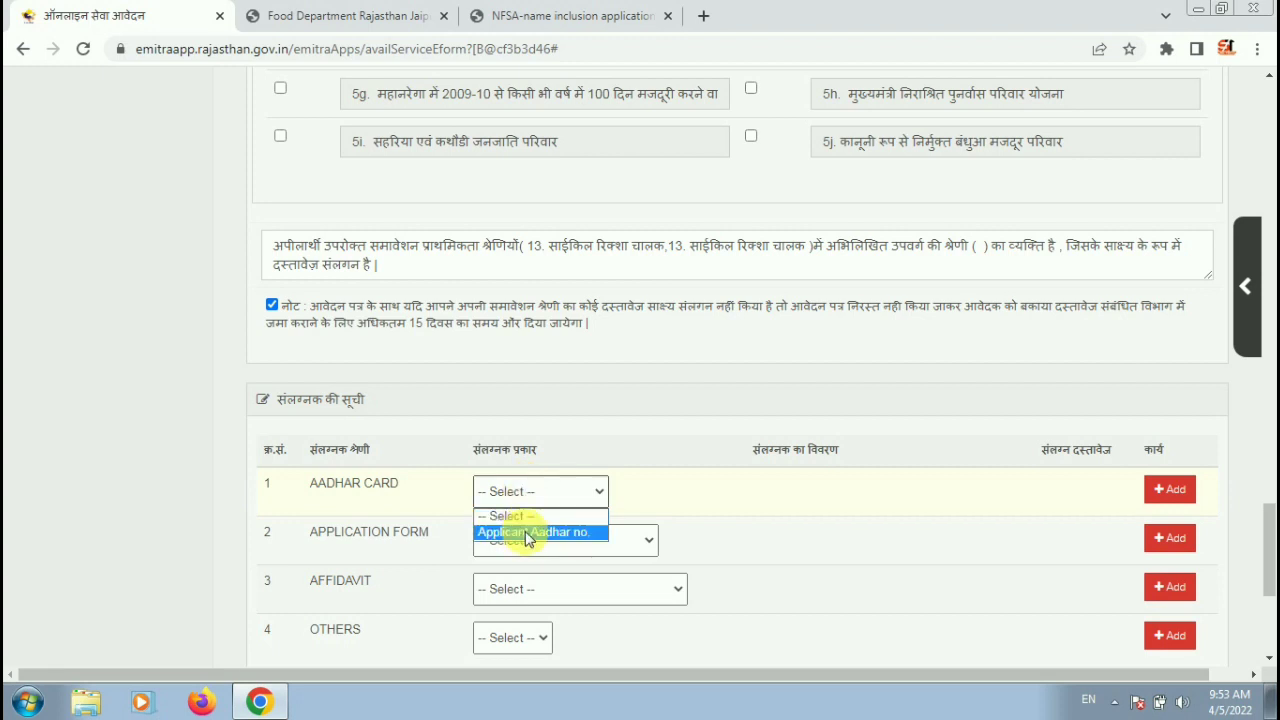
- Set row 1 to Applicant Aadhar no. and row 2 to Scan Copy of application form, named APPLICATION FORM
{"action": "left_click", "coordinate": [528, 533]}
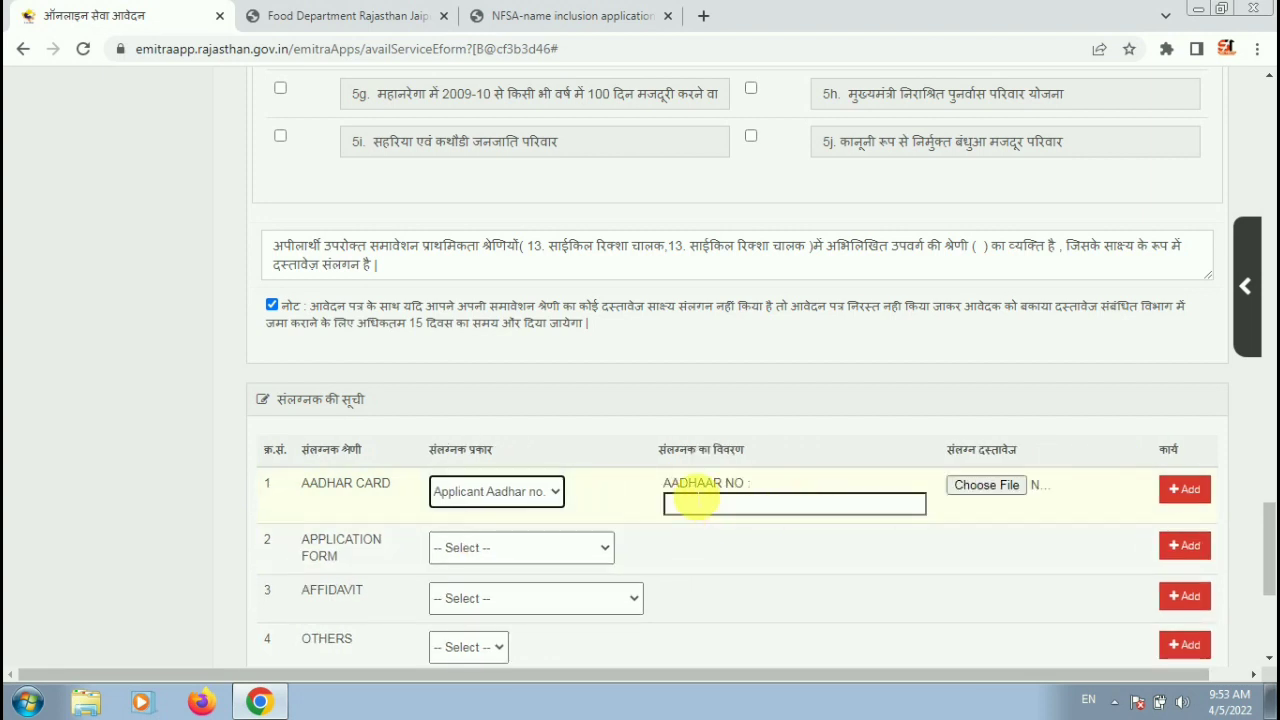
{"action": "left_click_drag", "start_coordinate": [665, 484], "coordinate": [766, 486]}
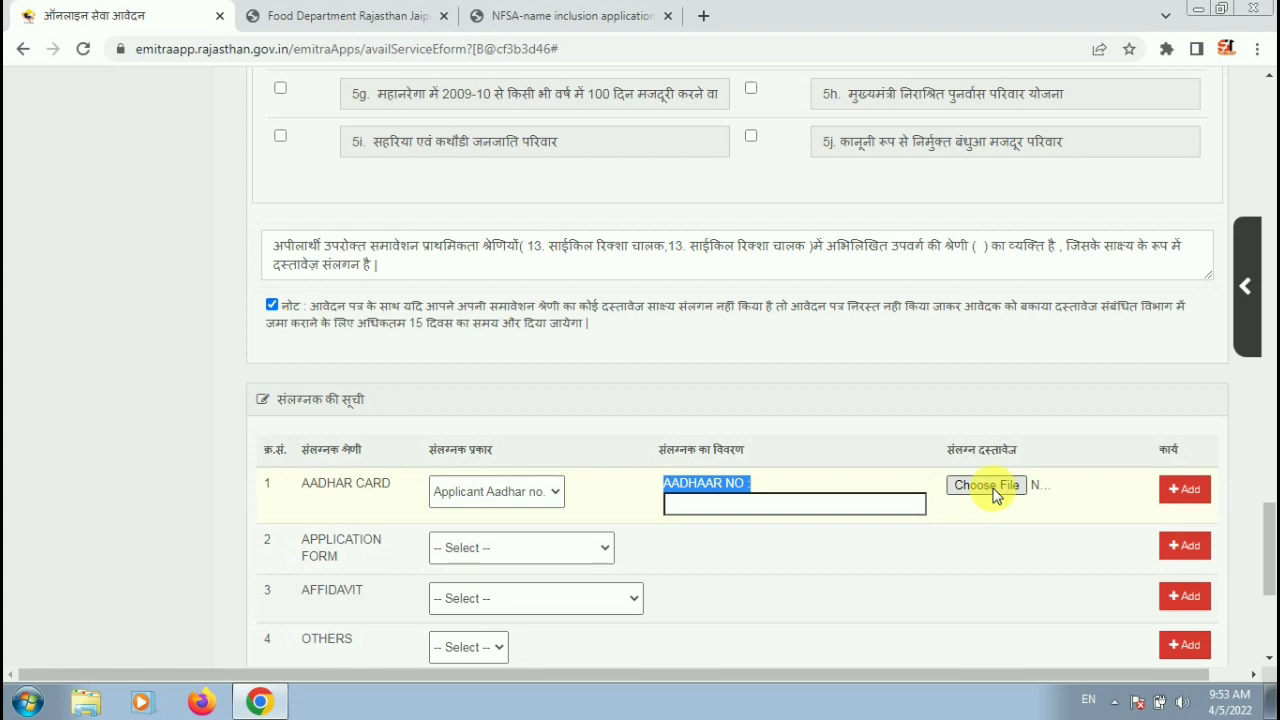
{"action": "left_click", "coordinate": [808, 505]}
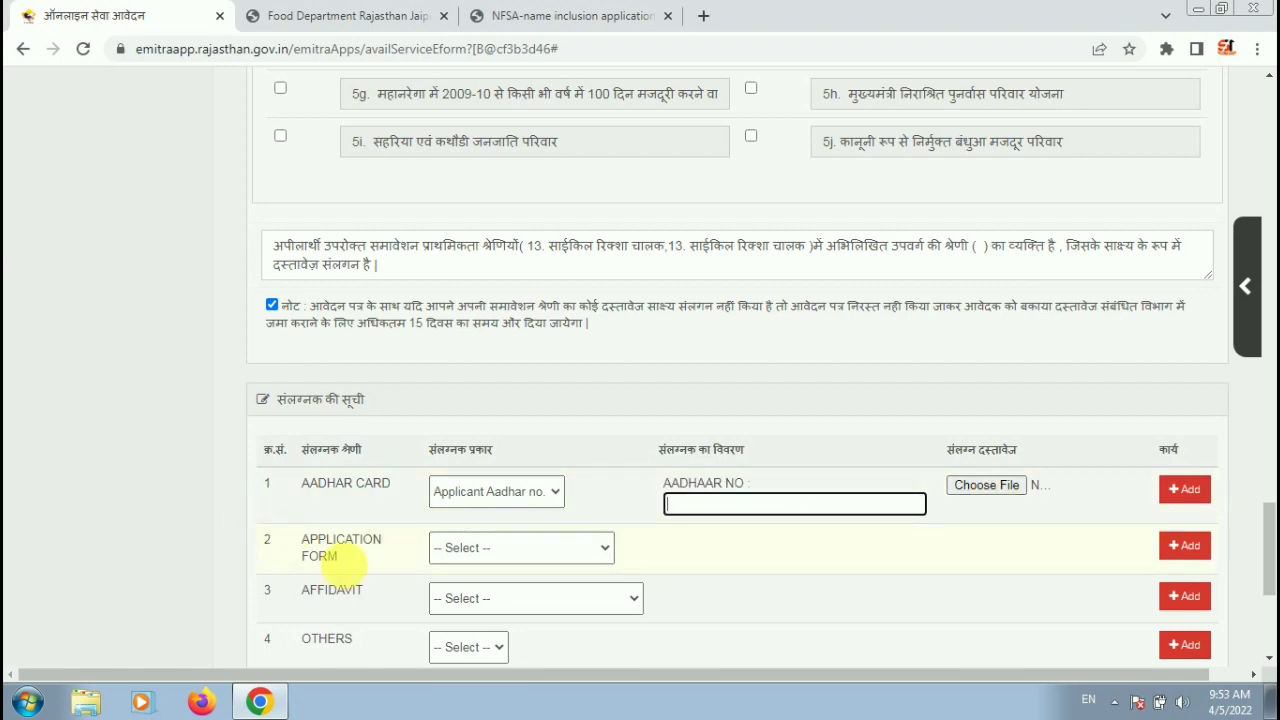
{"action": "left_click_drag", "start_coordinate": [312, 541], "coordinate": [363, 569]}
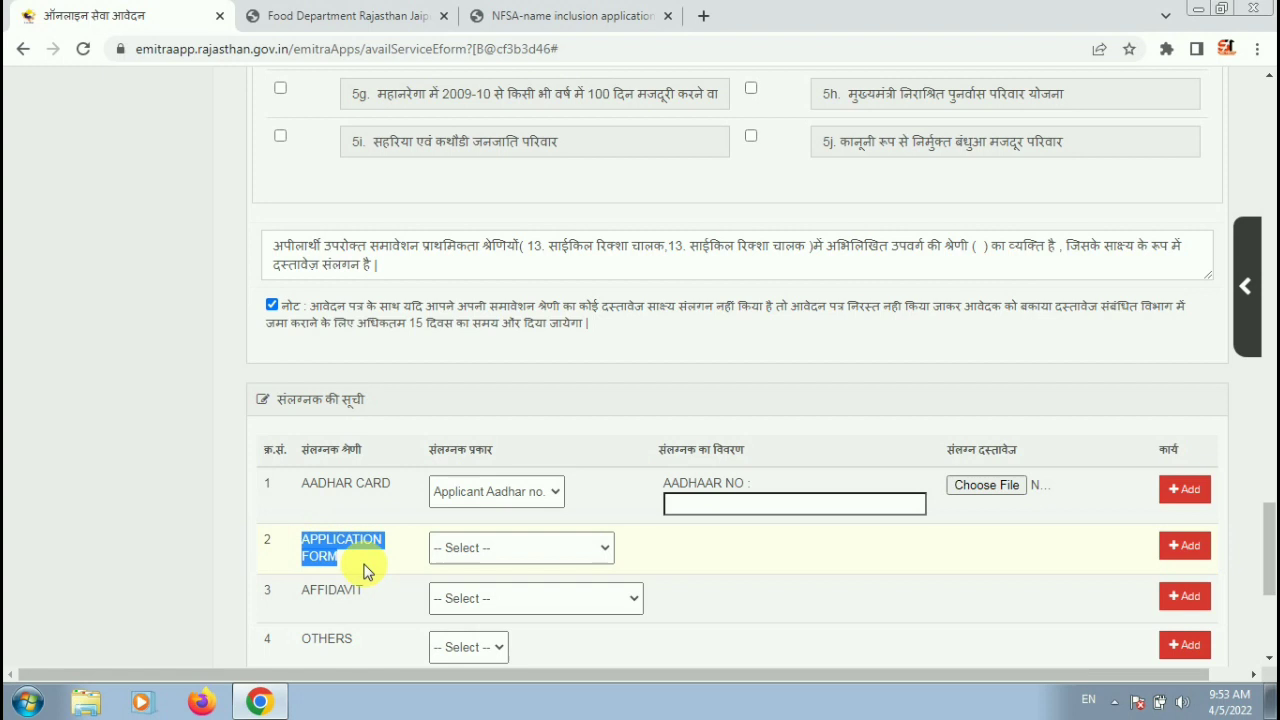
{"action": "left_click", "coordinate": [538, 552]}
{"action": "left_click", "coordinate": [540, 592]}
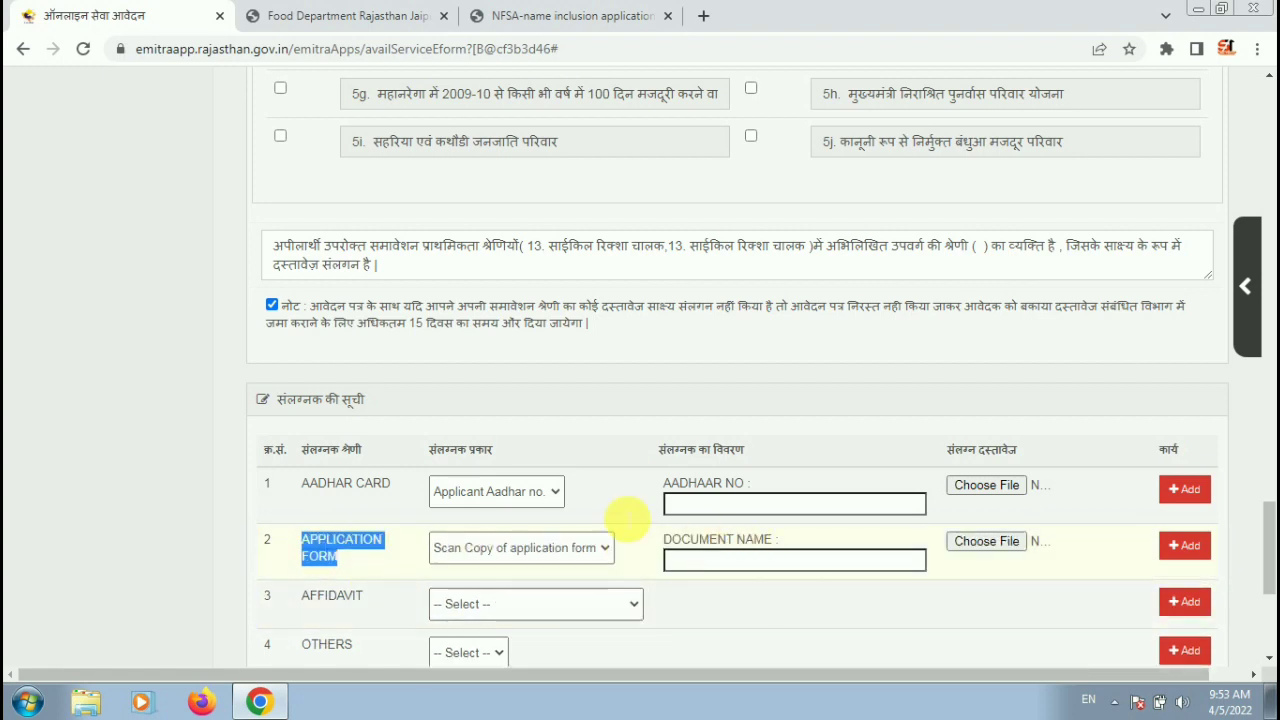
{"action": "left_click_drag", "start_coordinate": [626, 517], "coordinate": [730, 562]}
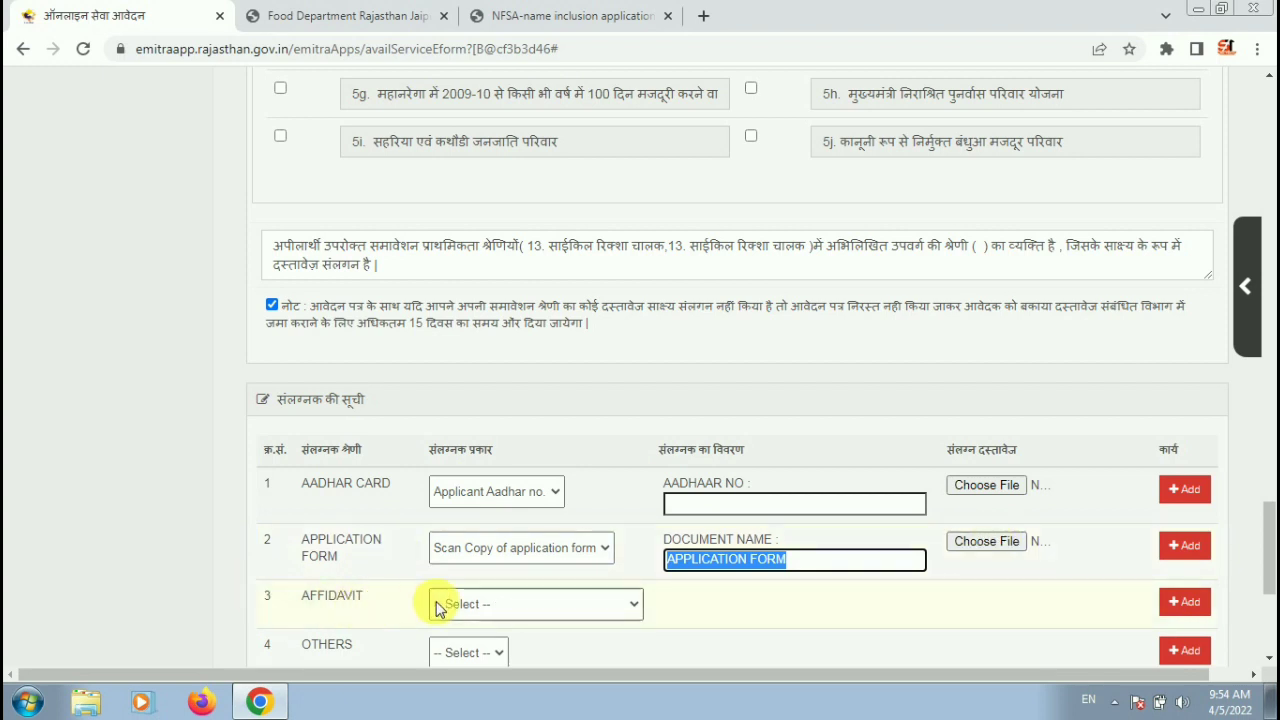
- Set row 3 to Concert or Affidavit of Nodal Officer, described as AFFIDAVIT
{"action": "left_click_drag", "start_coordinate": [301, 597], "coordinate": [372, 603]}
{"action": "left_click", "coordinate": [504, 606]}
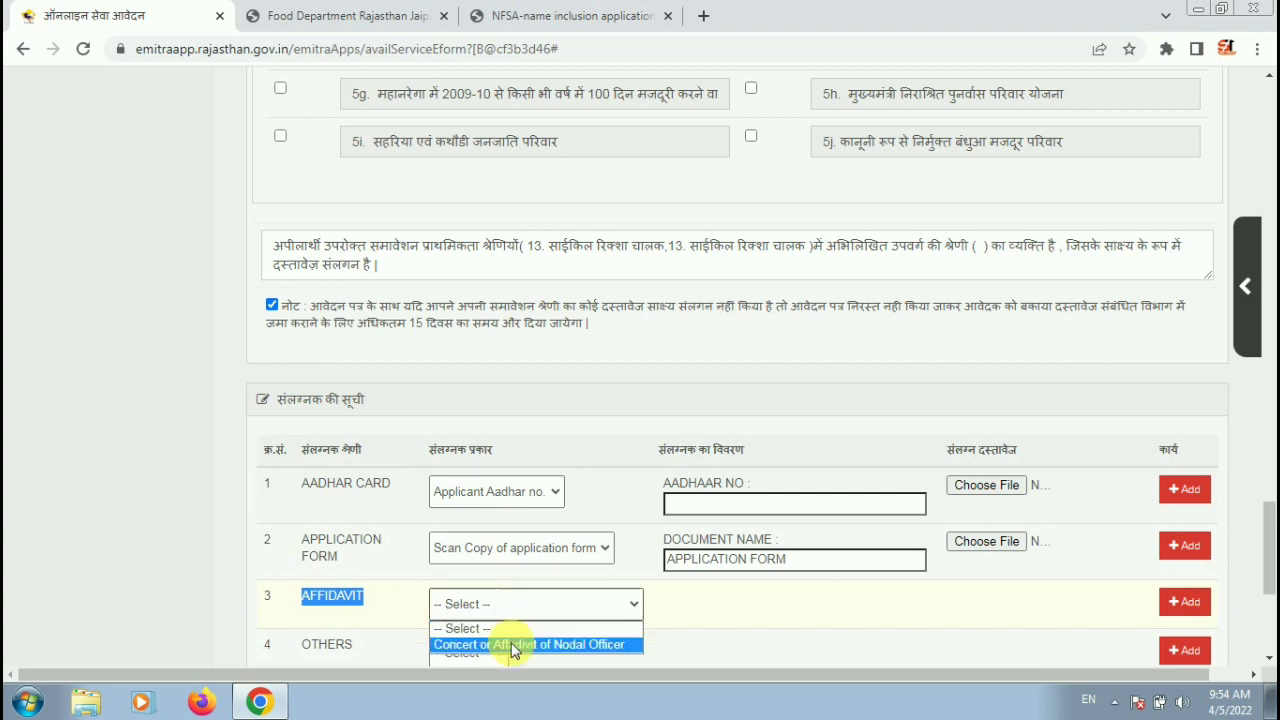
{"action": "left_click", "coordinate": [513, 646]}
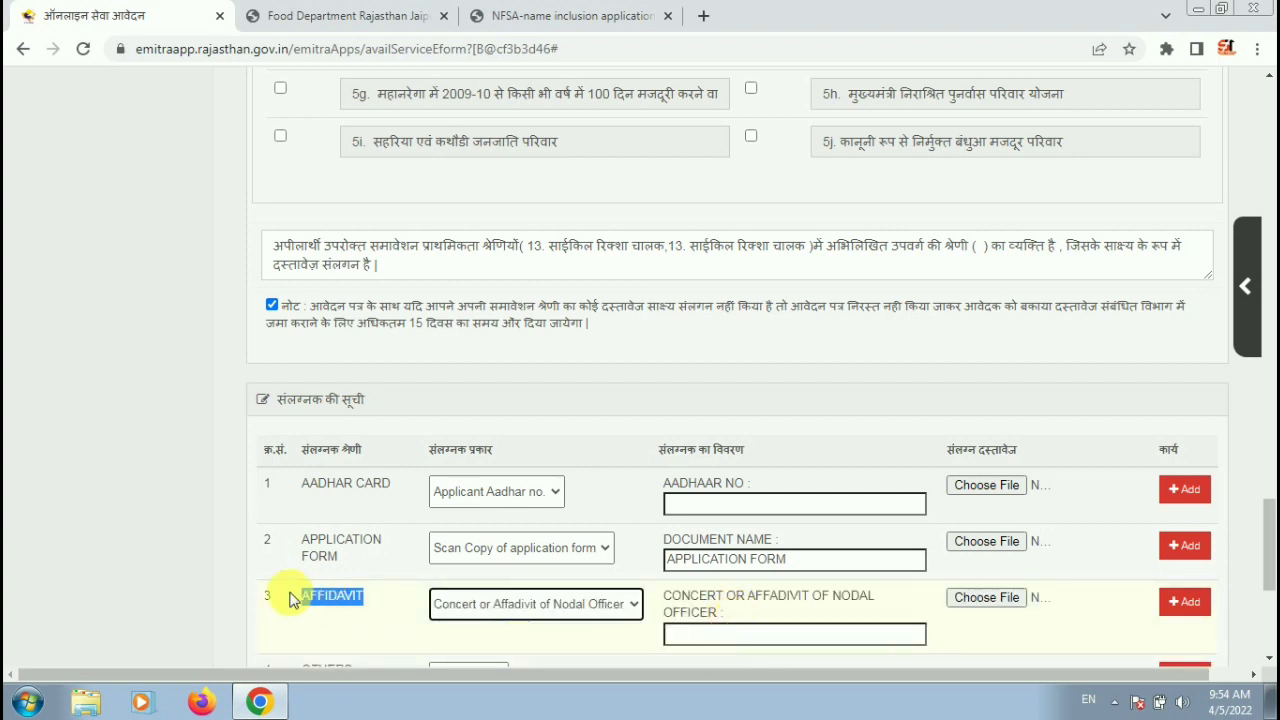
{"action": "left_click_drag", "start_coordinate": [323, 603], "coordinate": [714, 631]}
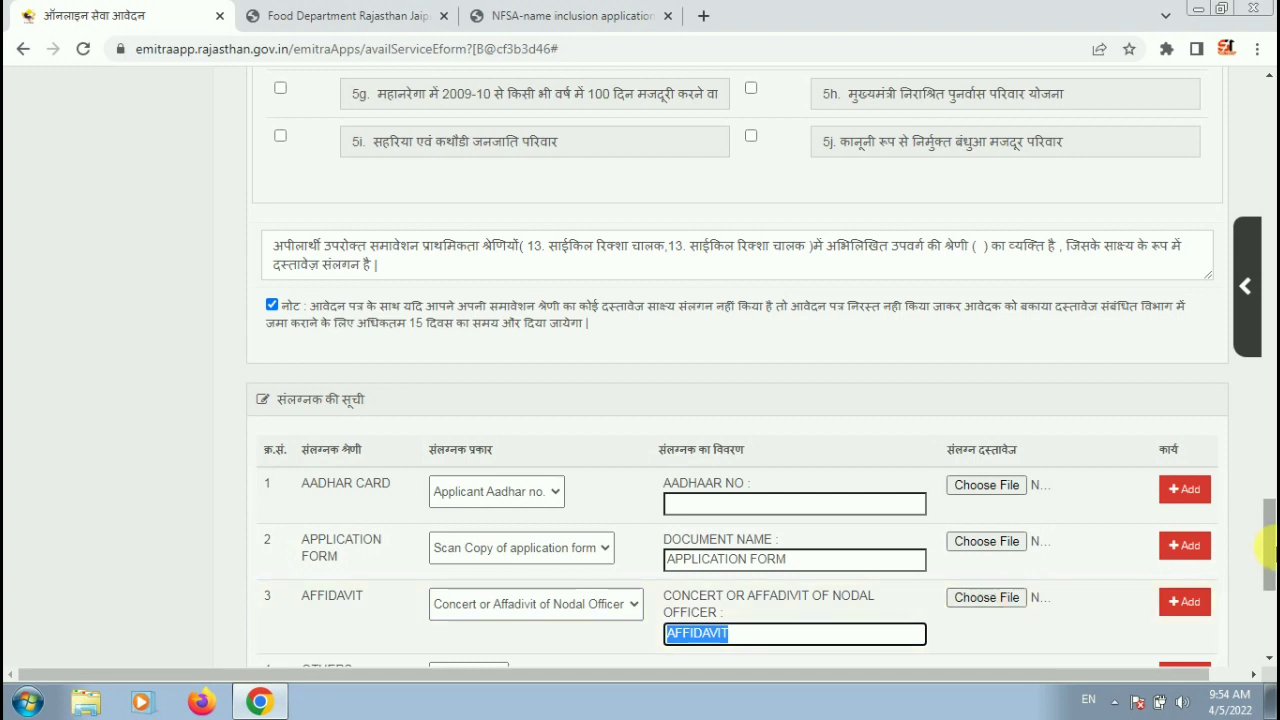
{"action": "left_click_drag", "start_coordinate": [1268, 545], "coordinate": [1268, 575]}
{"action": "left_click_drag", "start_coordinate": [303, 486], "coordinate": [367, 490]}
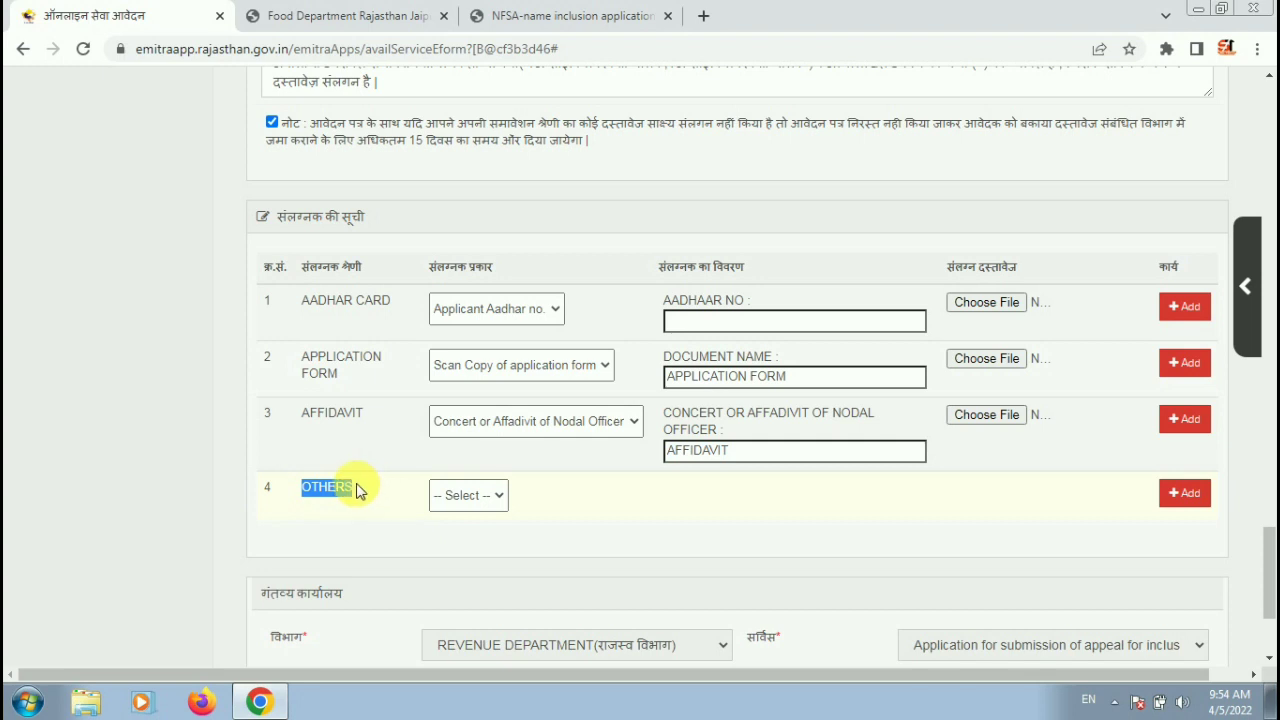
- Set row 4's attachment type to Others with description OTHERS and choose its PDF file
{"action": "left_click", "coordinate": [472, 494]}
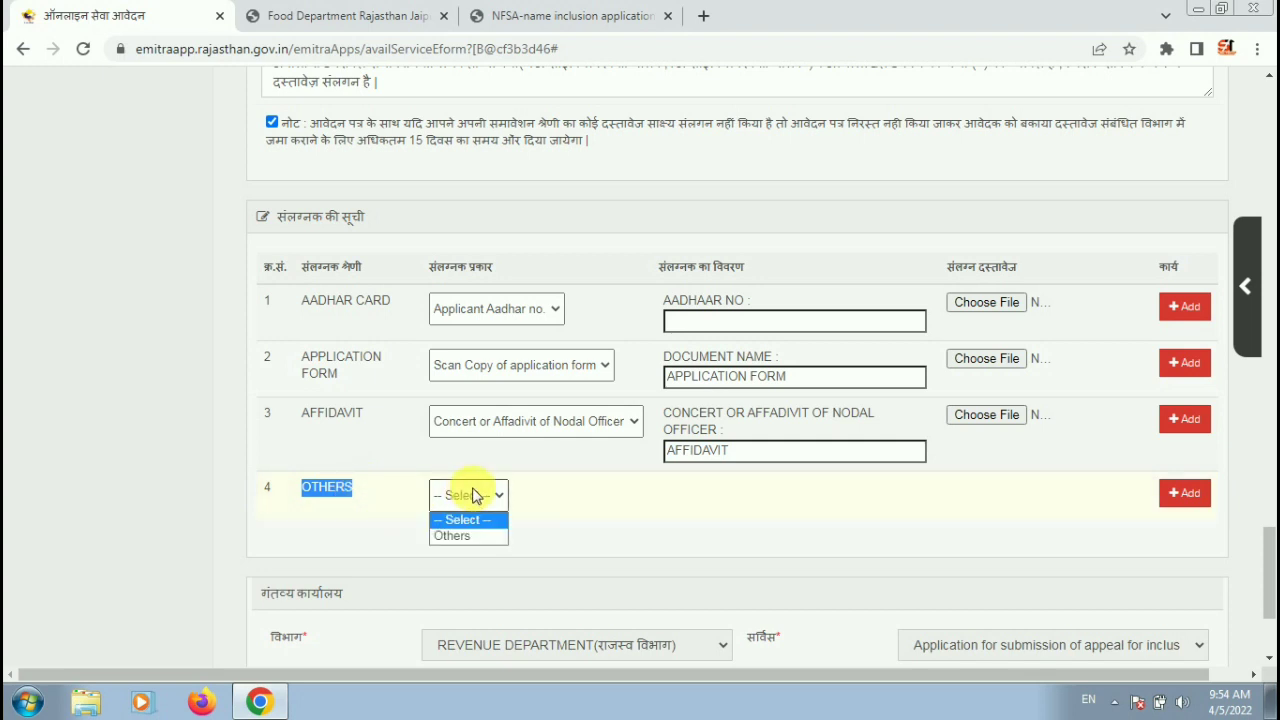
{"action": "left_click", "coordinate": [493, 541]}
{"action": "left_click", "coordinate": [733, 511]}
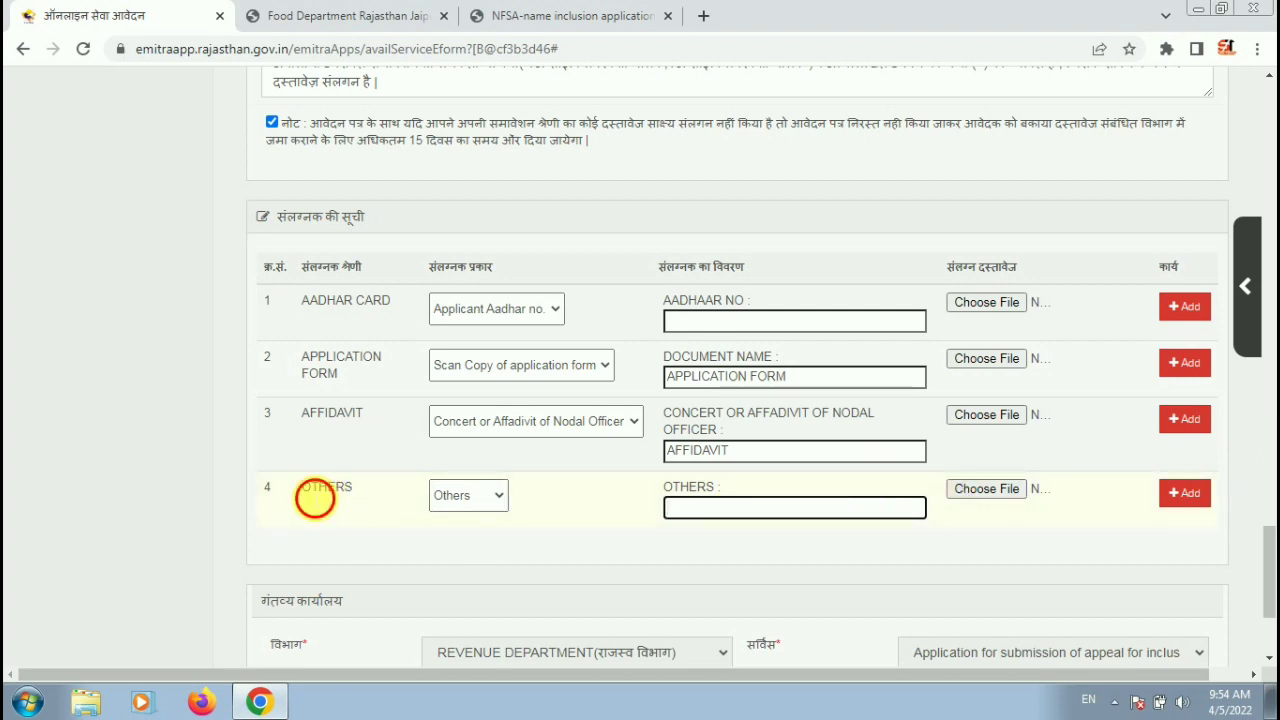
{"action": "left_click_drag", "start_coordinate": [302, 494], "coordinate": [750, 508]}
{"action": "double_click", "coordinate": [311, 497]}
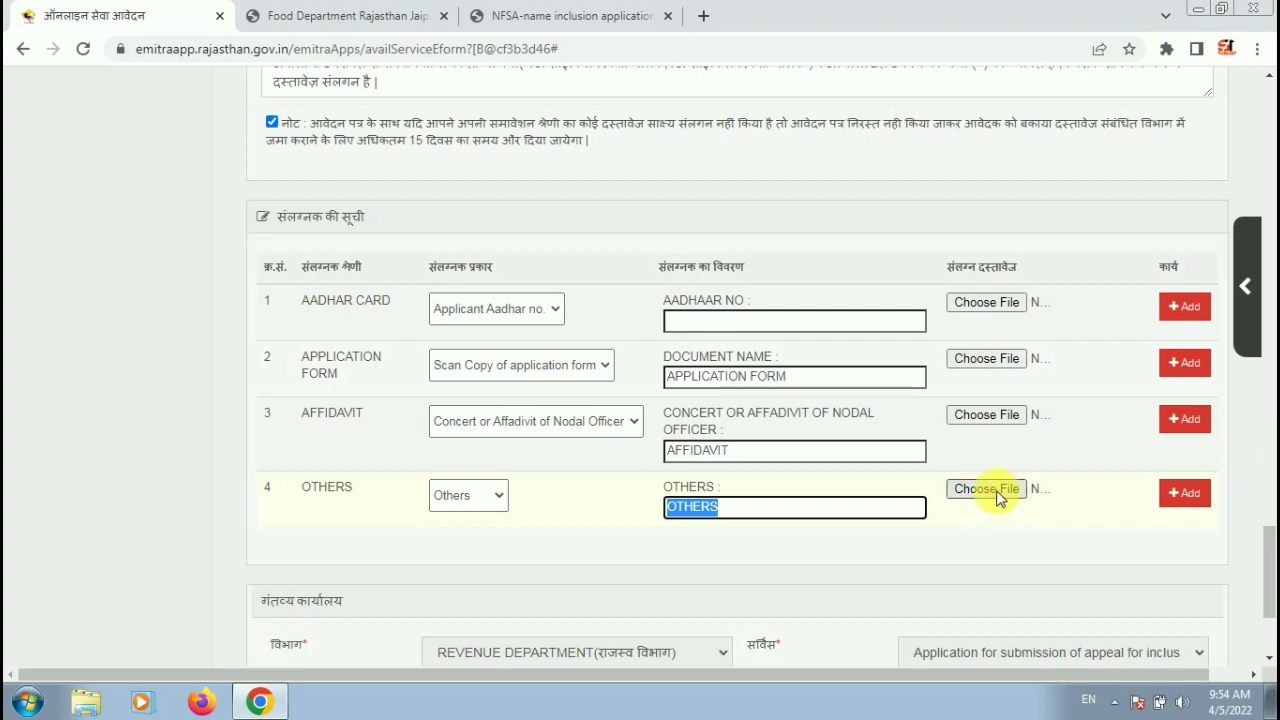
{"action": "left_click", "coordinate": [990, 490]}
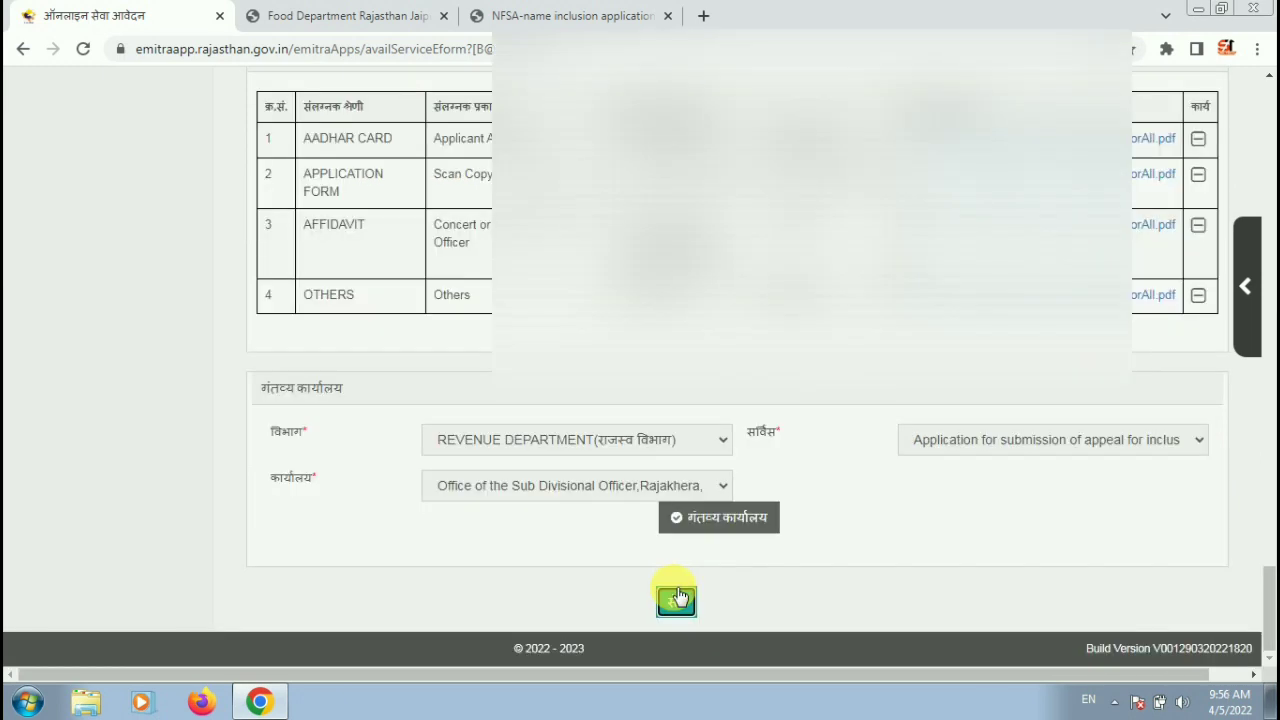
- Save the appeal e-form with सेव, confirm it, and close the success message
{"action": "left_click", "coordinate": [675, 600]}
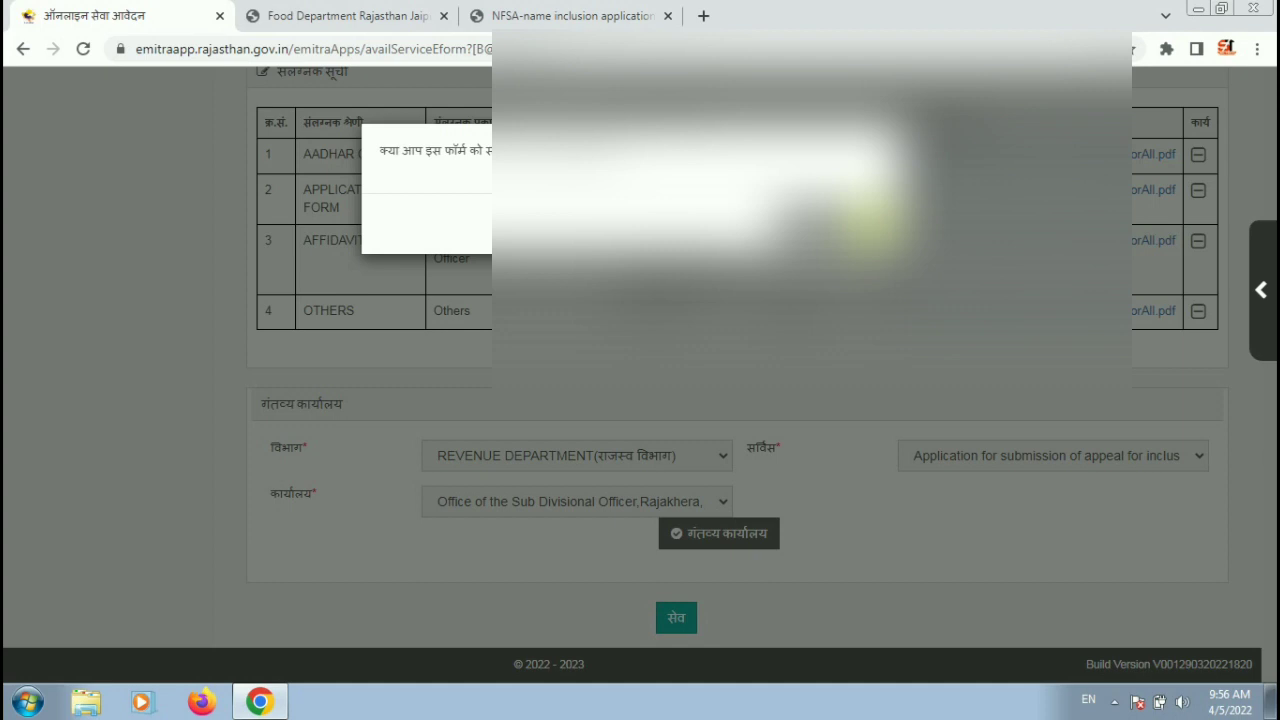
{"action": "key", "text": "Return"}
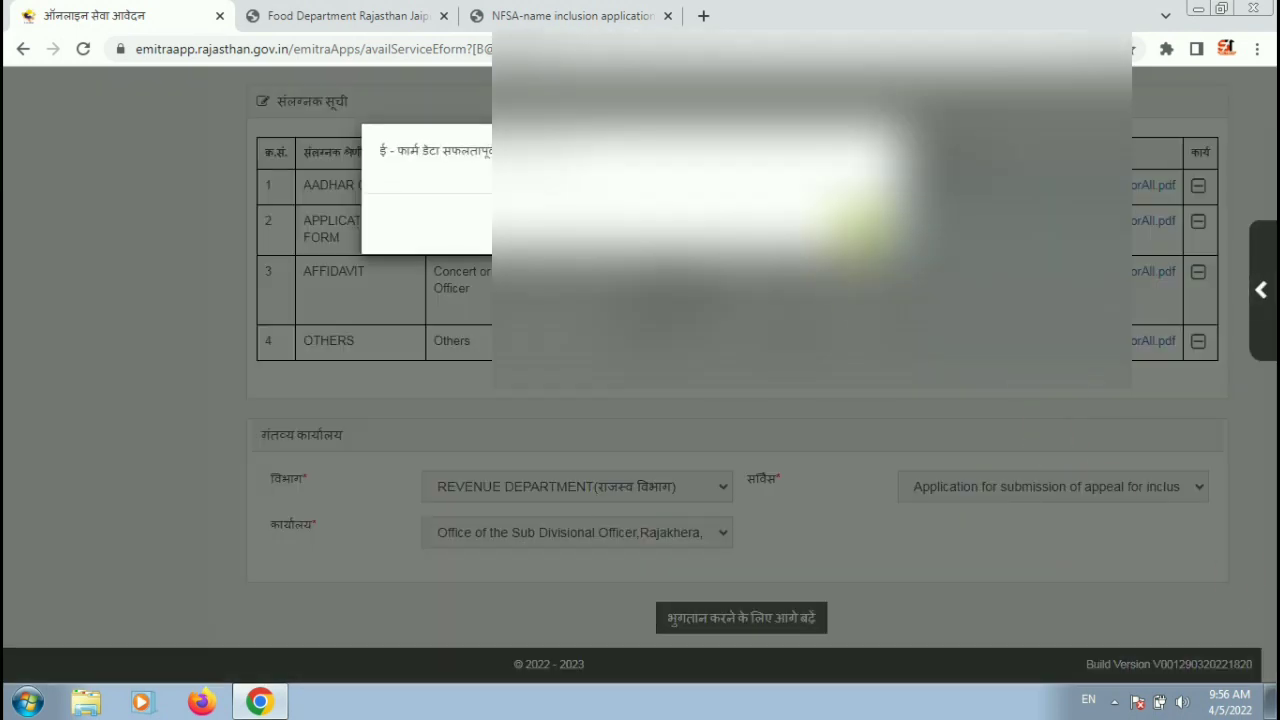
{"action": "left_click", "coordinate": [860, 222]}
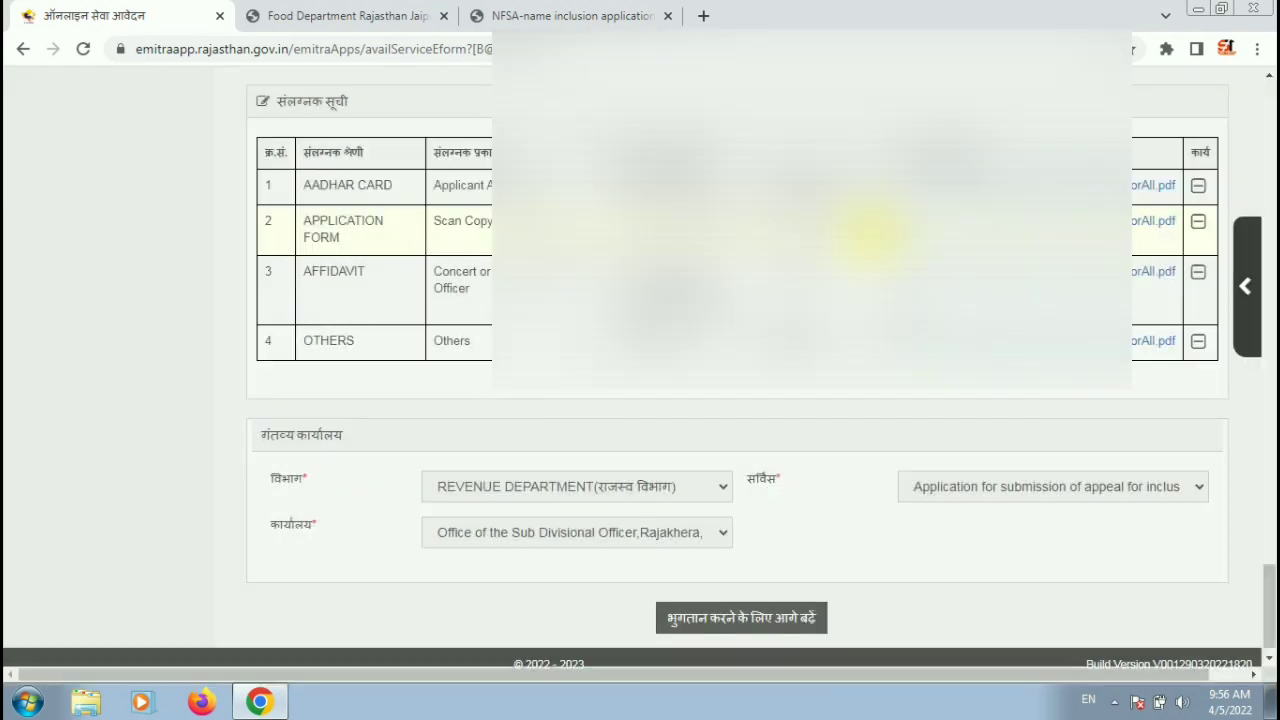
- Proceed to payment and add the bill via भुगतान के लिए बिल जोड़े
{"action": "left_click", "coordinate": [749, 616]}
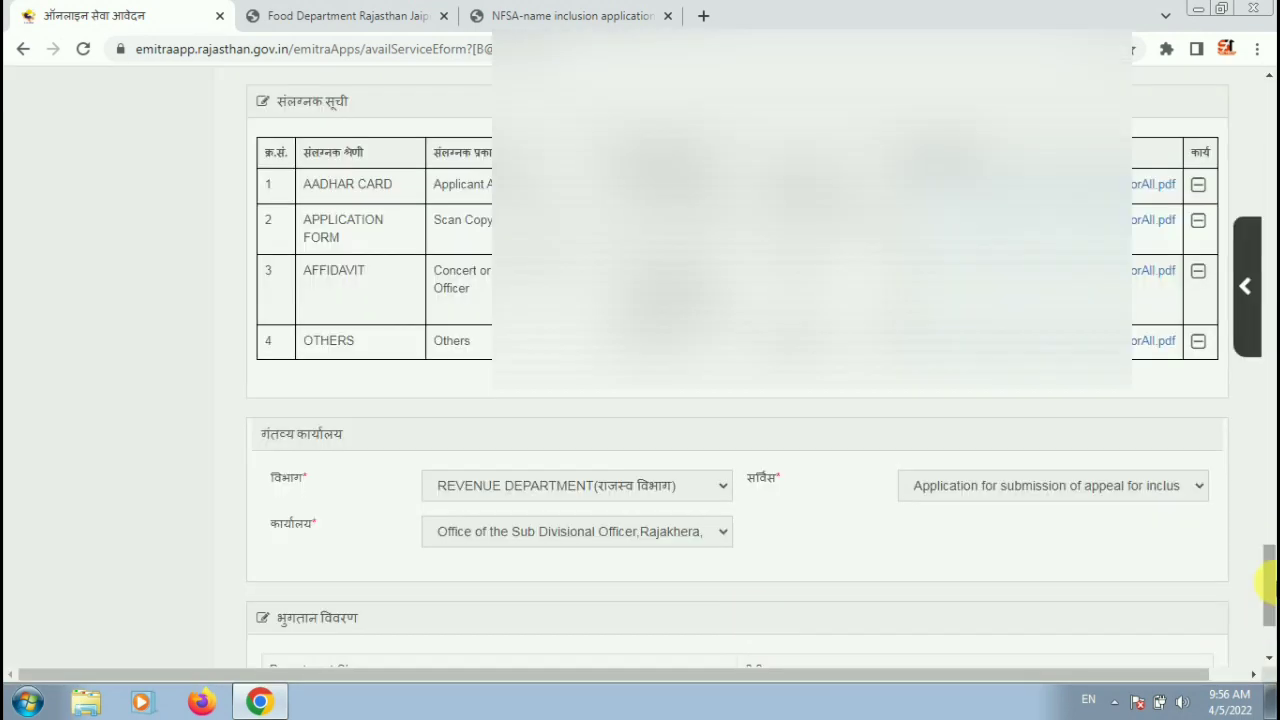
{"action": "left_click_drag", "start_coordinate": [1267, 585], "coordinate": [1267, 610]}
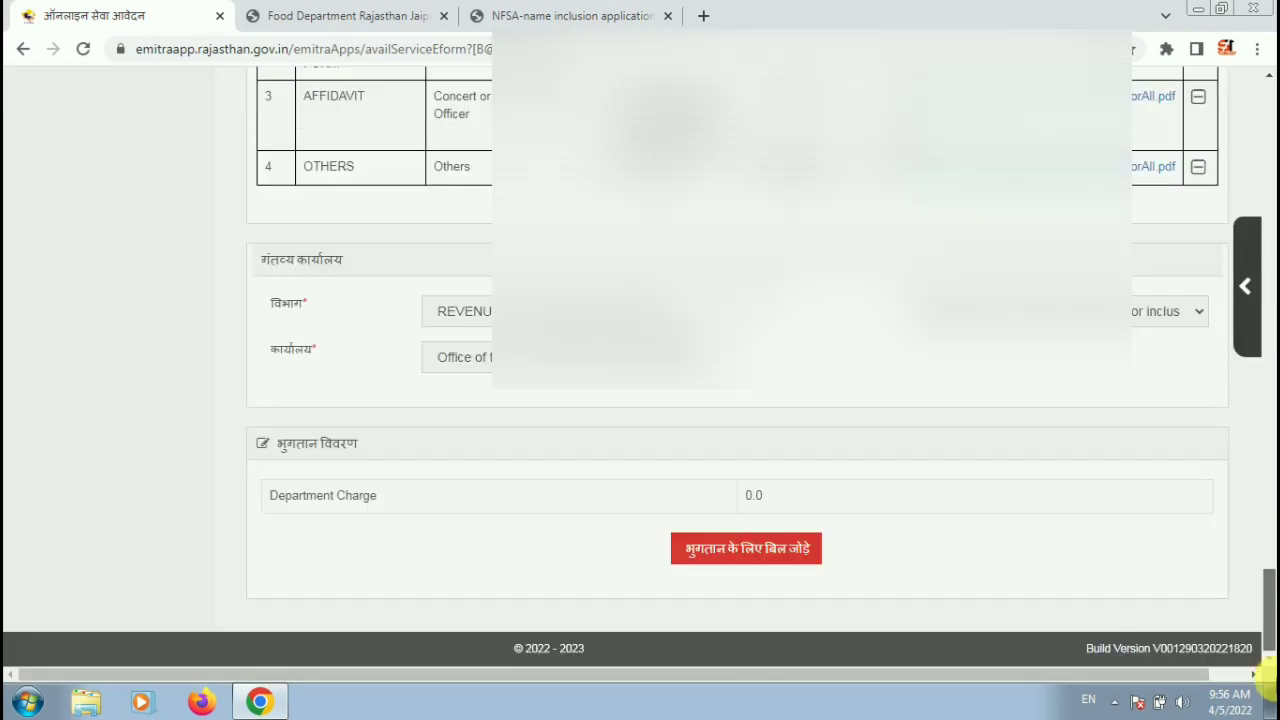
{"action": "left_click", "coordinate": [762, 552]}
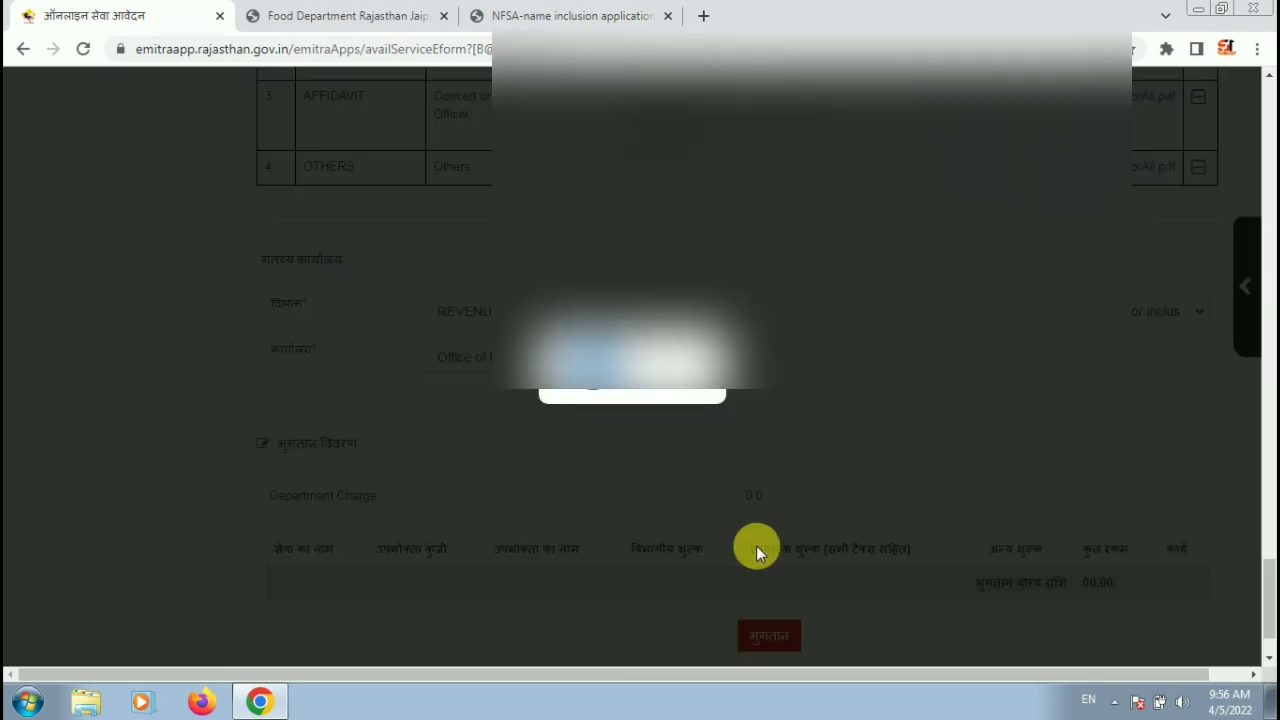